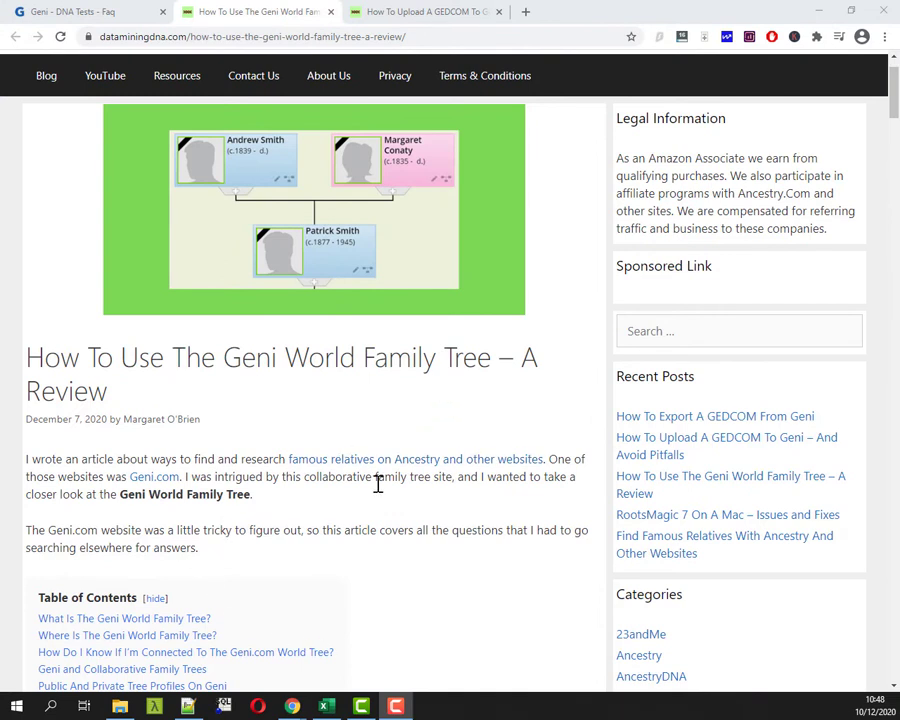
# Step: Look over the articles on using the Geni World Family Tree and uploading a GEDCOM to Geni, returning to the first
pyautogui.scroll(-2, 378, 483)
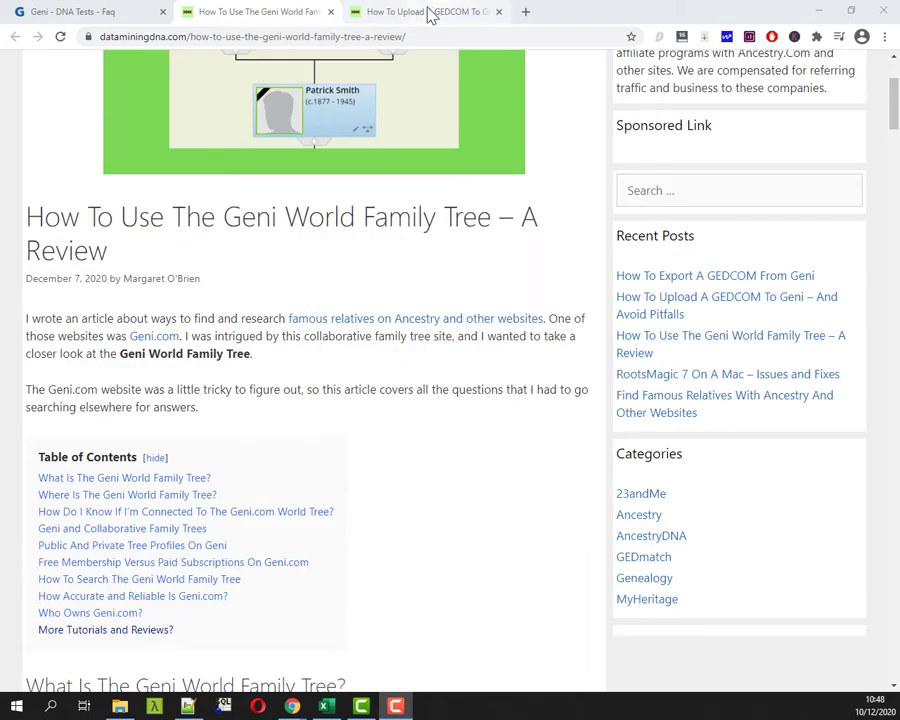
pyautogui.hotkey('ctrl', 'Tab')
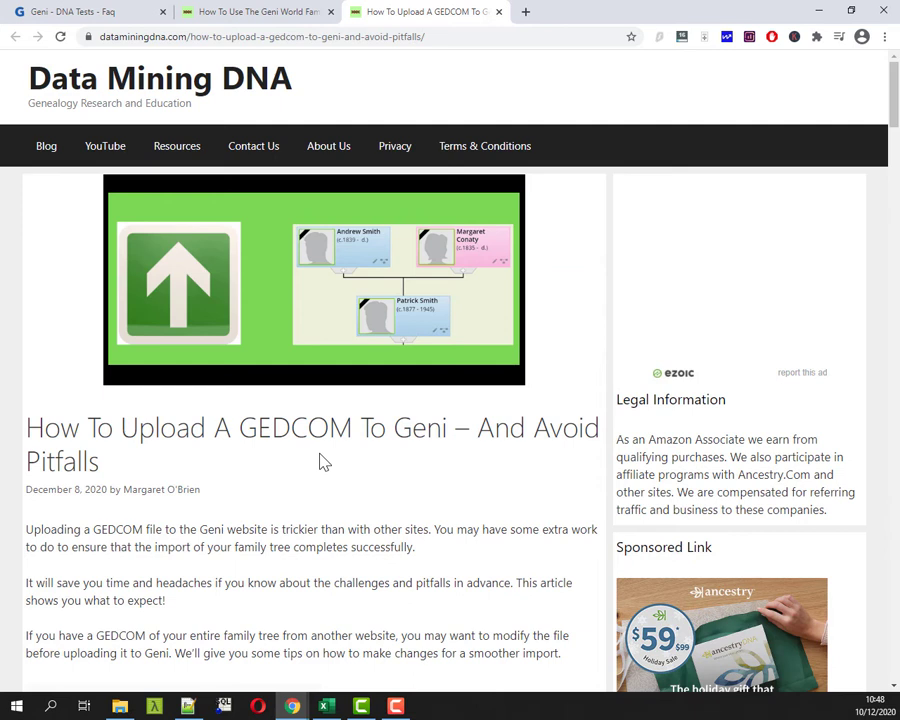
pyautogui.scroll(-3, 323, 462)
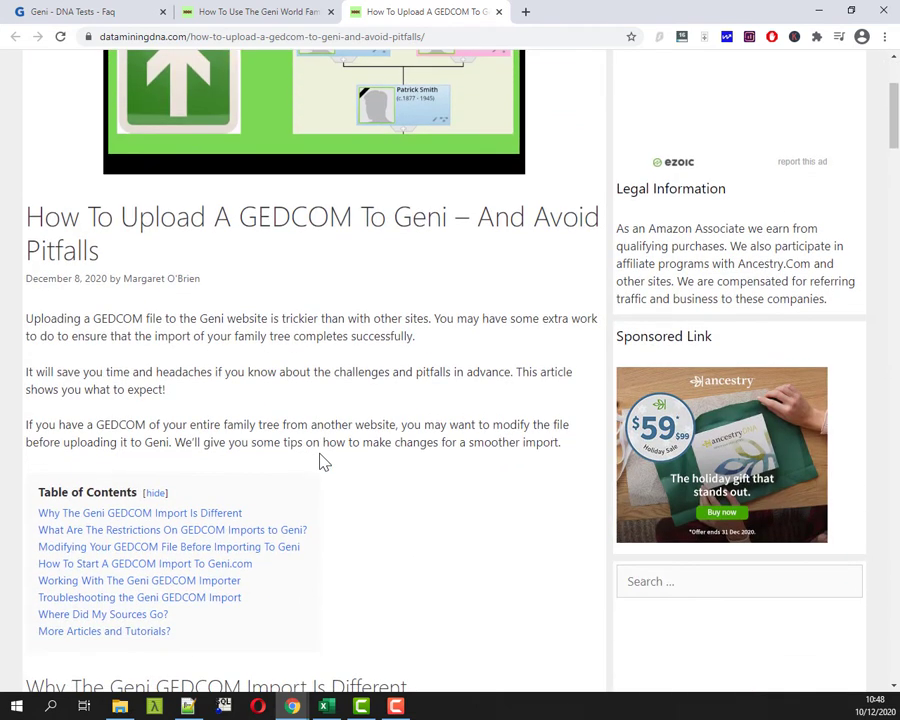
pyautogui.click(262, 12)
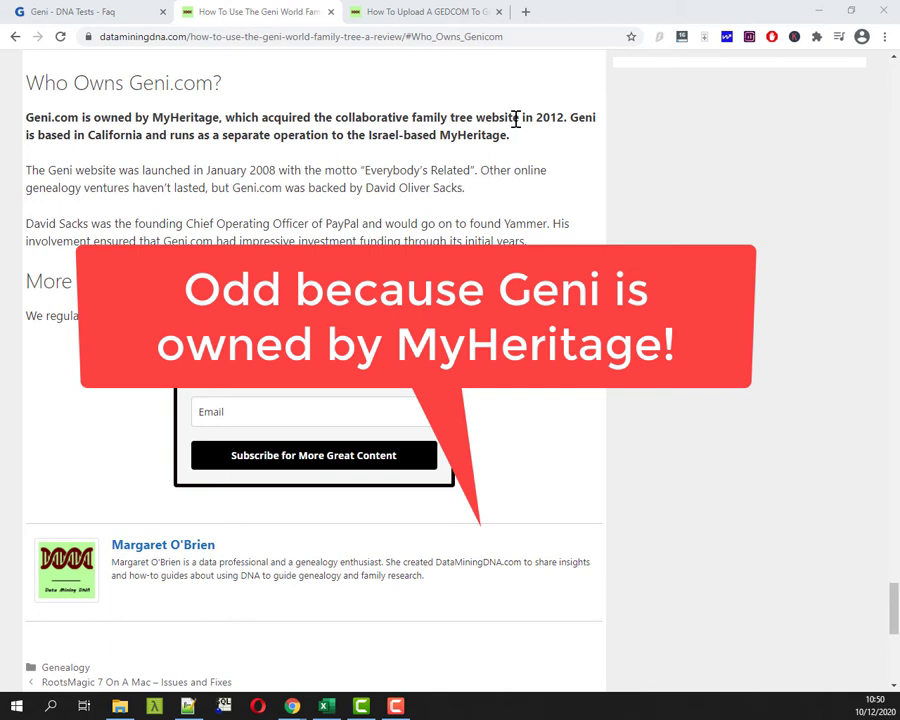
# Step: Switch to Geni's DNA FAQ and expand the question about transferring MyHeritage DNA results to Geni
pyautogui.hotkey('alt', 'Tab')
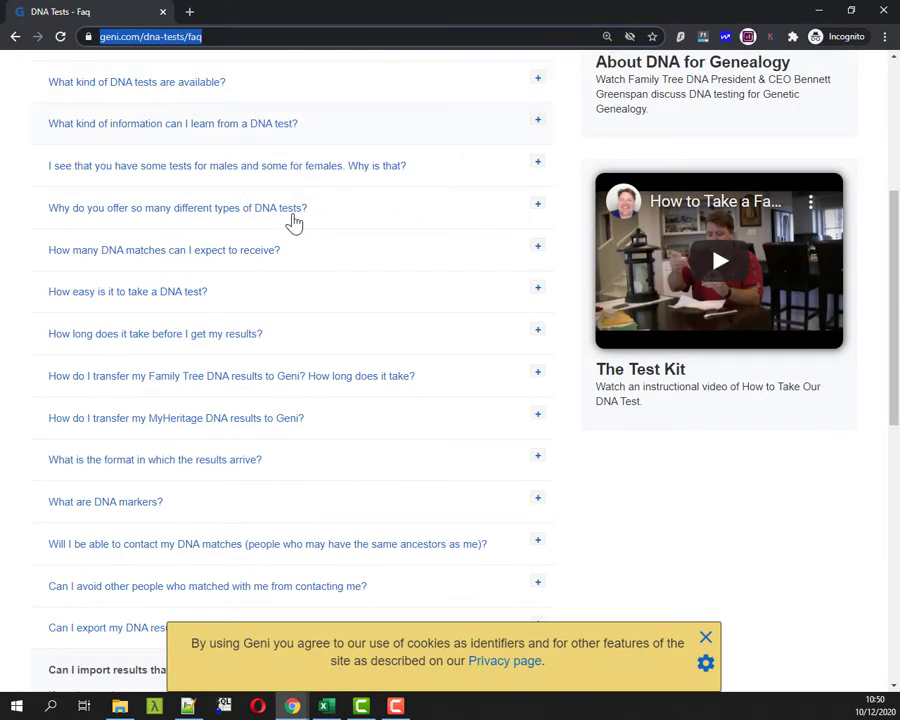
pyautogui.scroll(5, 295, 222)
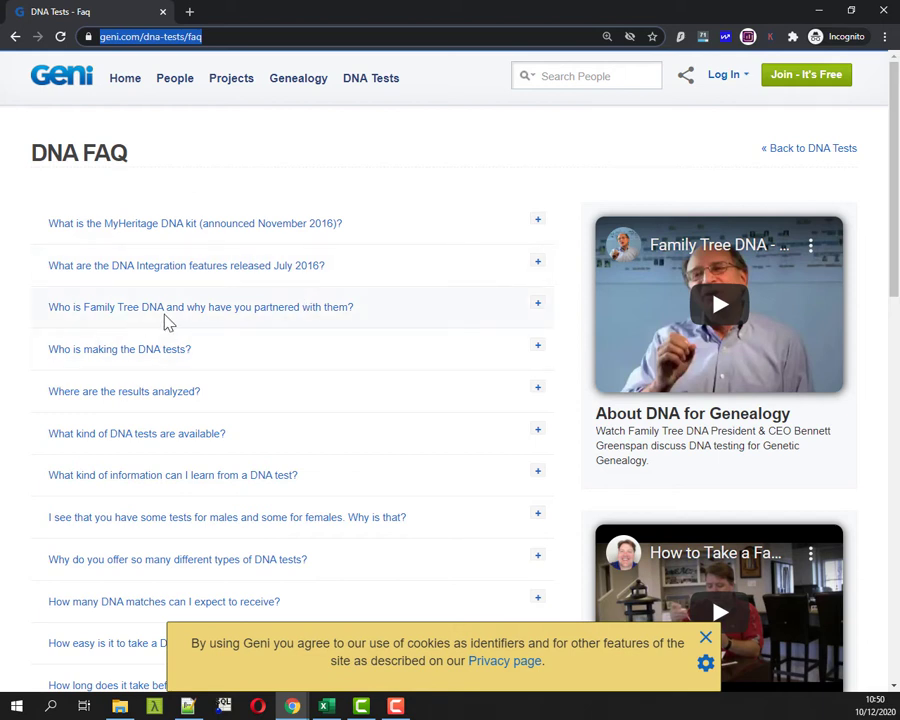
pyautogui.scroll(-4, 407, 381)
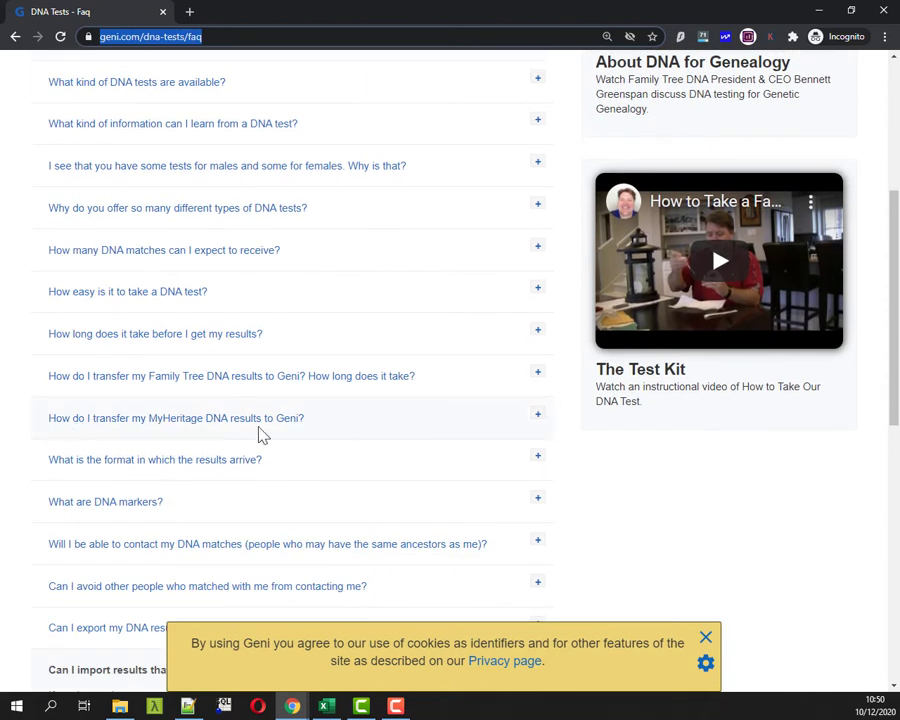
pyautogui.click(200, 424)
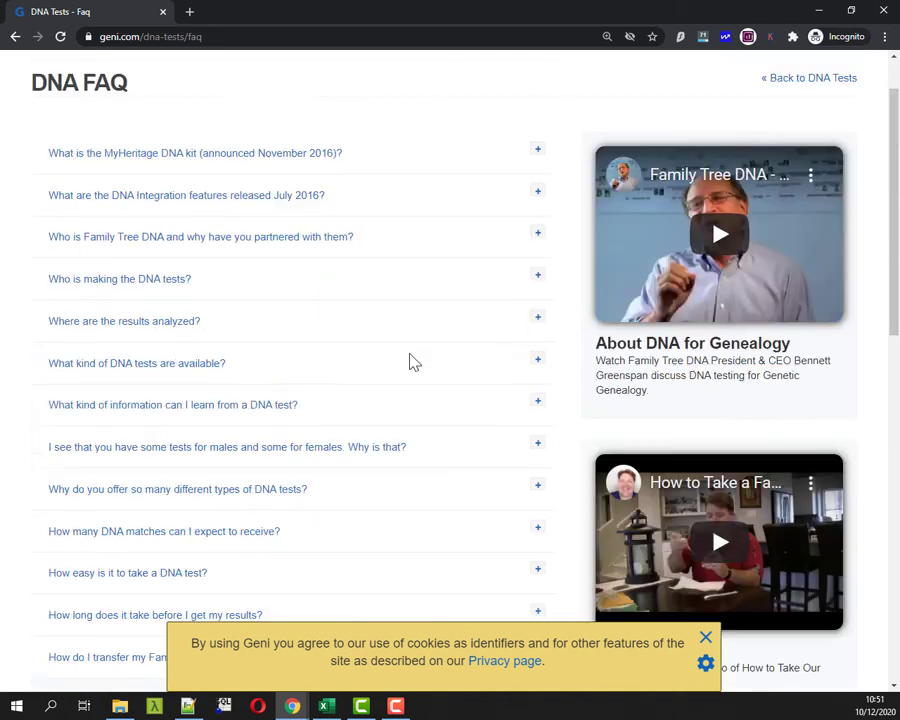
# Step: Expand the FAQ question about importing results from a DNA test taken with another provider
pyautogui.scroll(-8, 410, 361)
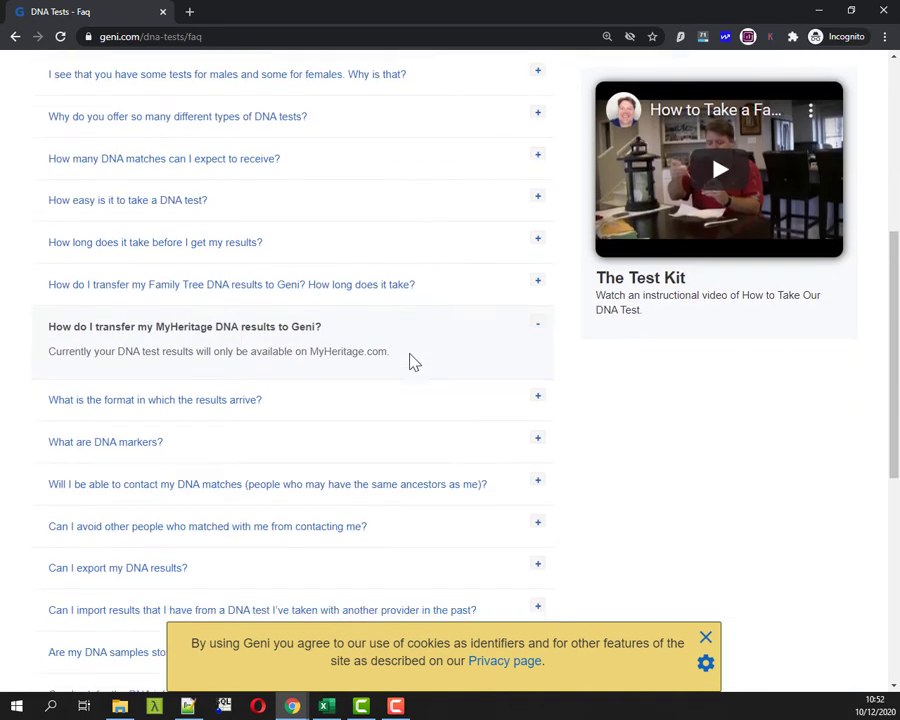
pyautogui.scroll(-3, 413, 361)
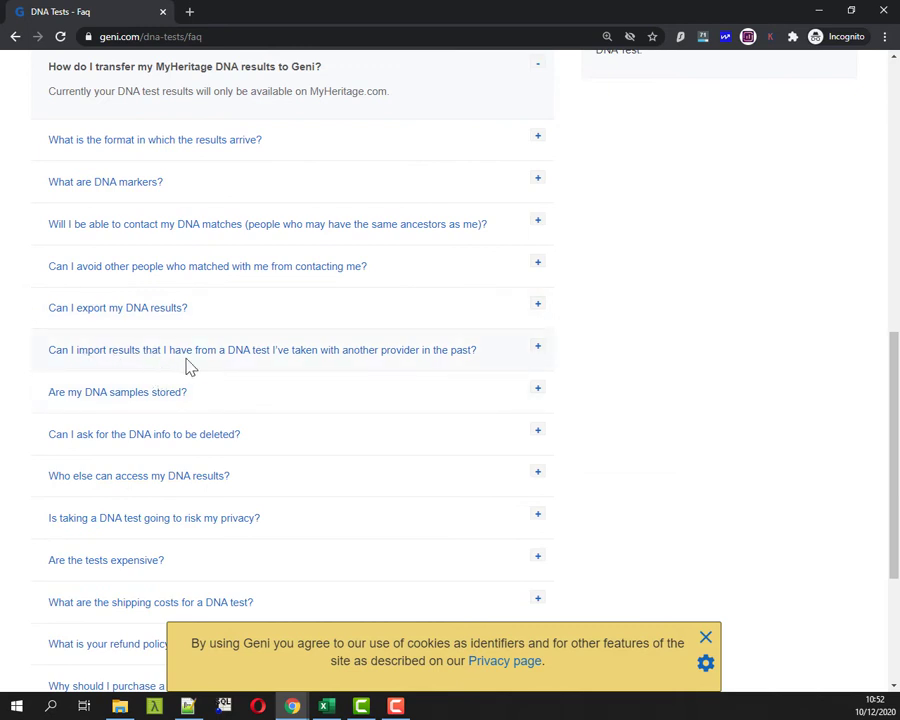
pyautogui.click(459, 364)
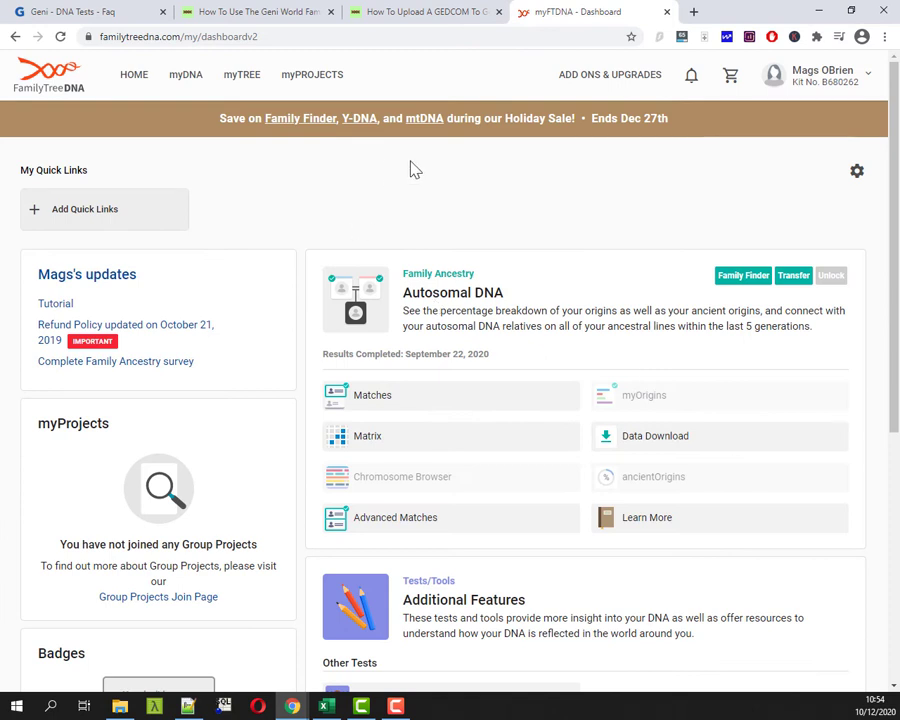
# Step: Open Partner Applications from the other tools on the FamilyTreeDNA dashboard
pyautogui.scroll(-1, 235, 108)
pyautogui.scroll(1, 236, 110)
pyautogui.scroll(-3, 584, 295)
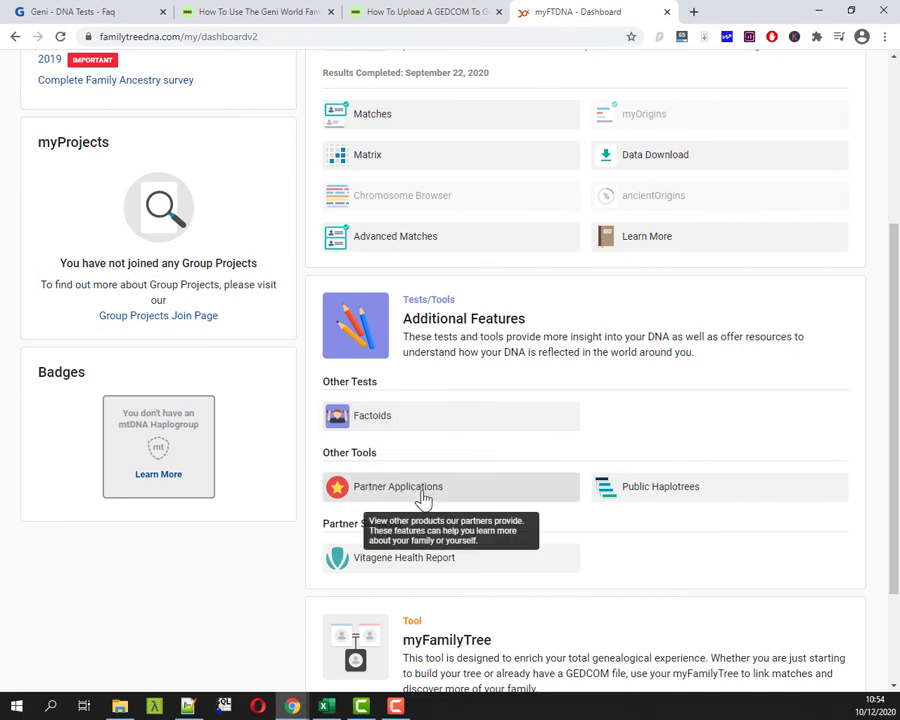
pyautogui.click(420, 495)
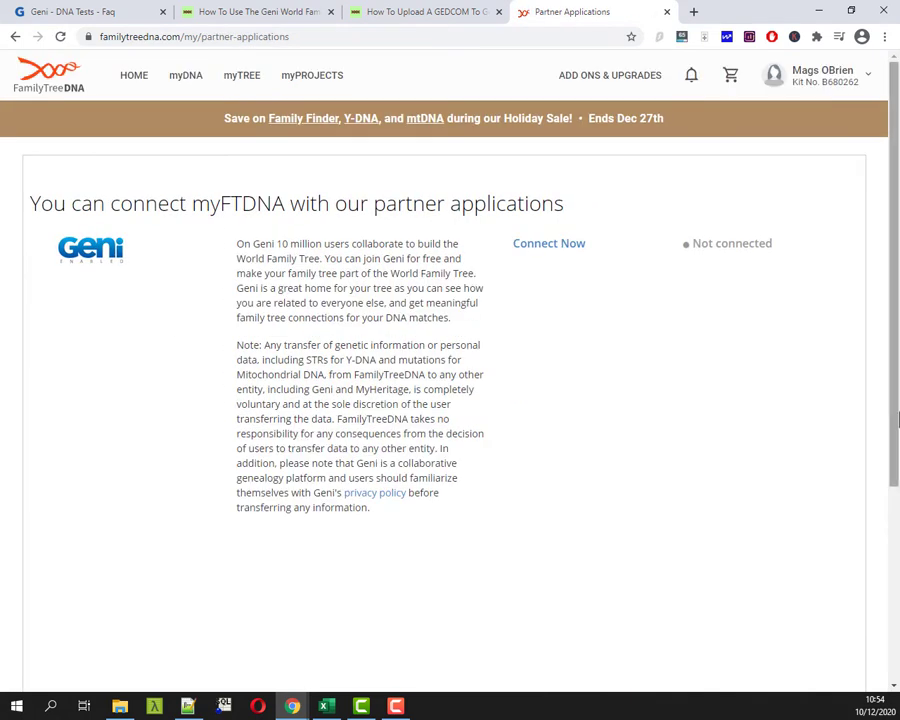
# Step: Look through the partner applications page and start connecting myFTDNA with Geni
pyautogui.moveTo(895, 420); pyautogui.dragTo(895, 678)
pyautogui.scroll(5, 895, 678)
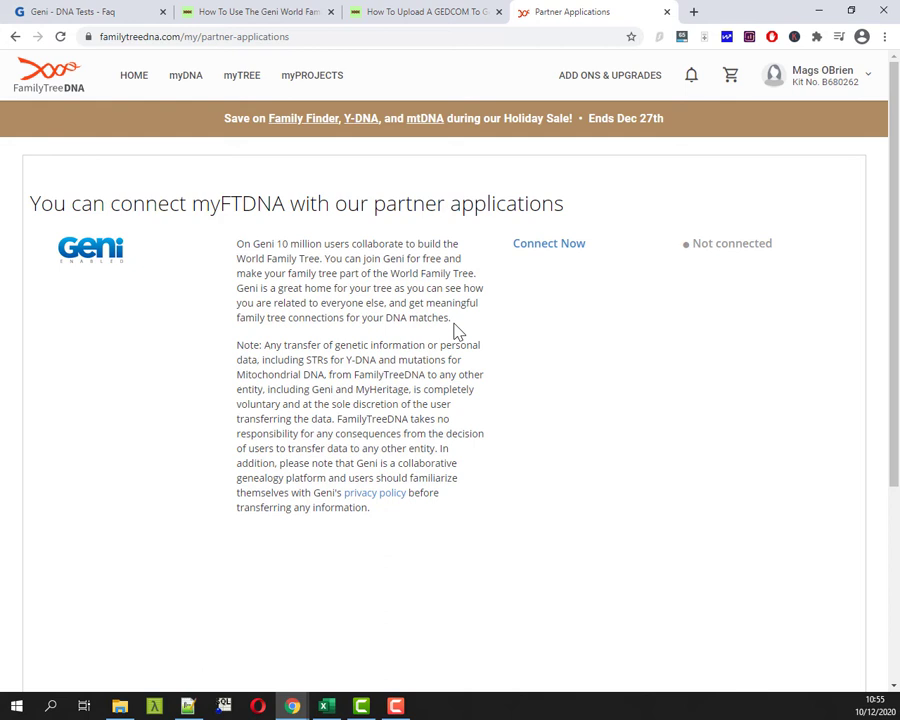
pyautogui.click(543, 254)
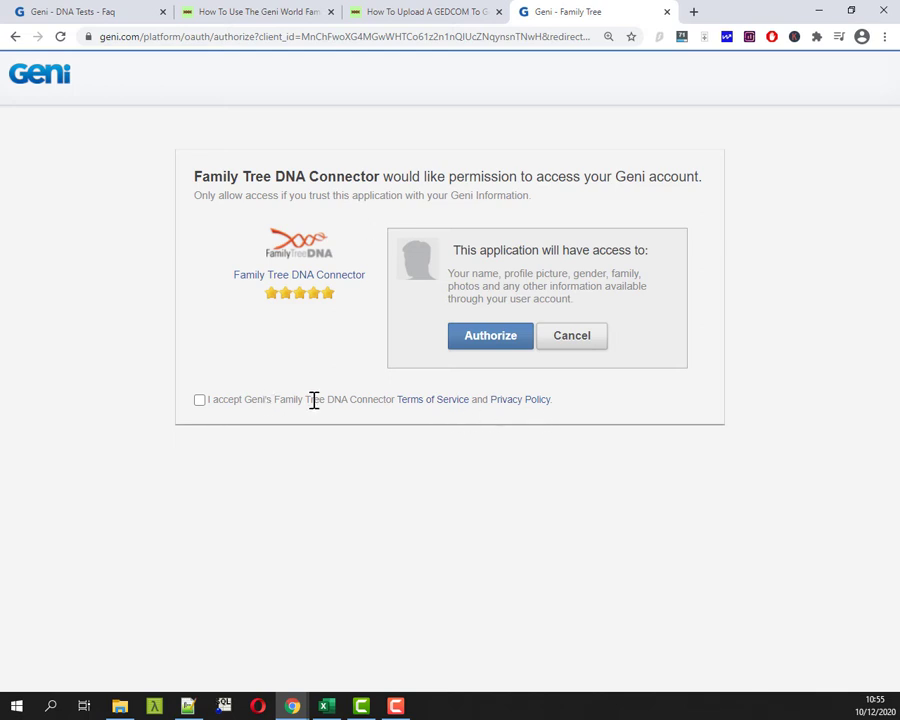
# Step: Open the connector's Privacy Policy in a separate tab, view its DNA Privacy section and return to the authorization request
pyautogui.rightClick(521, 402)
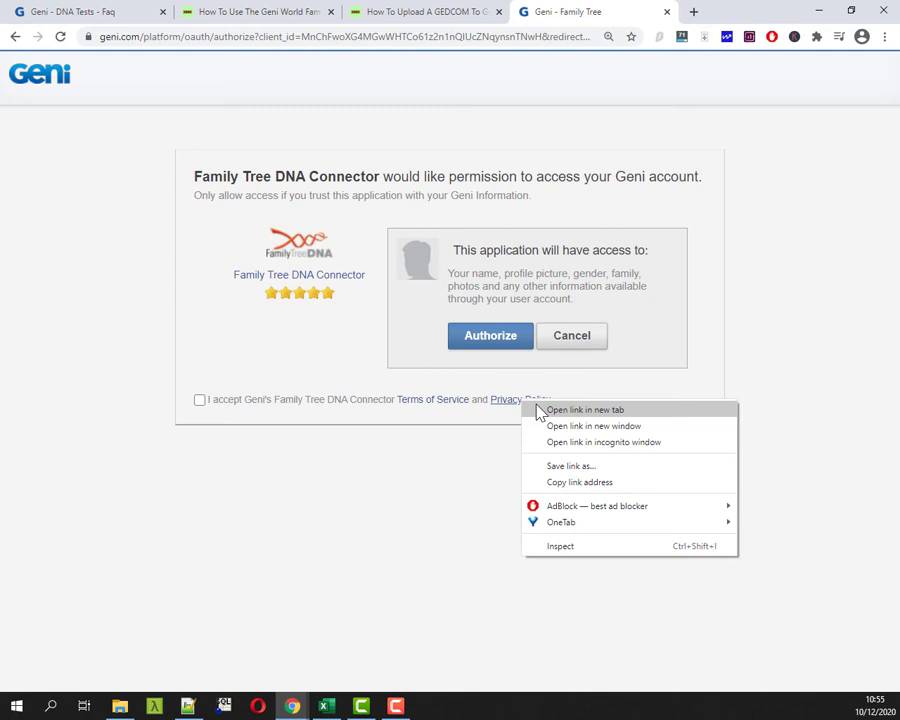
pyautogui.click(585, 410)
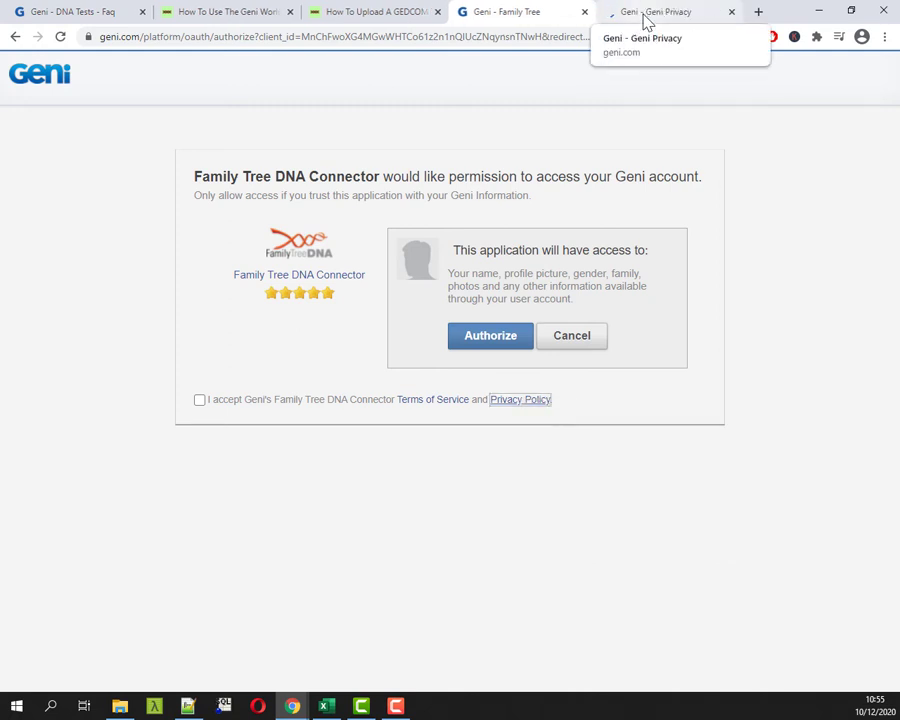
pyautogui.click(647, 14)
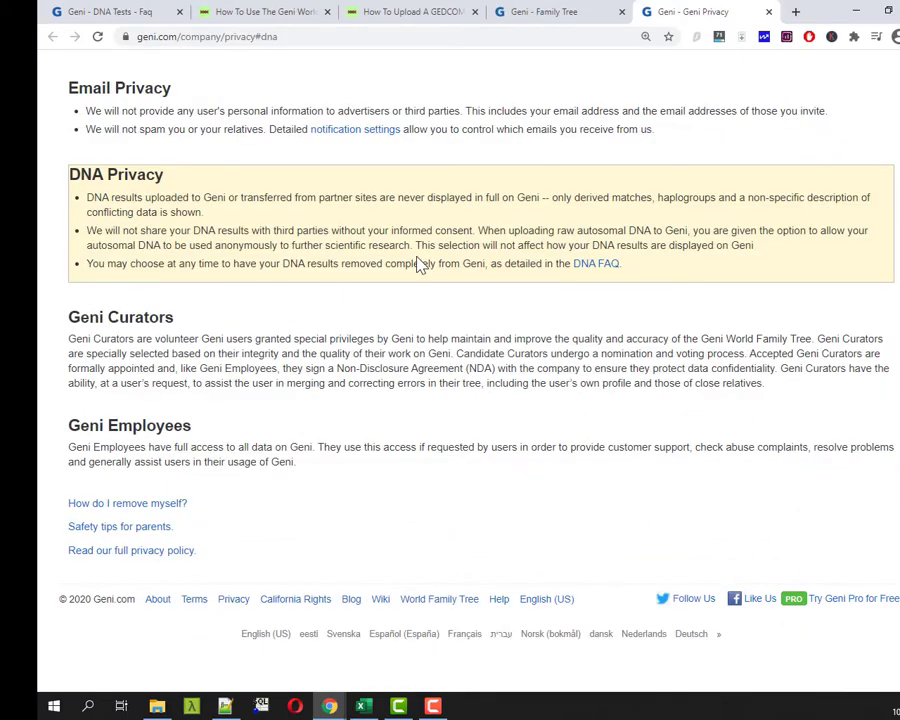
pyautogui.click(560, 14)
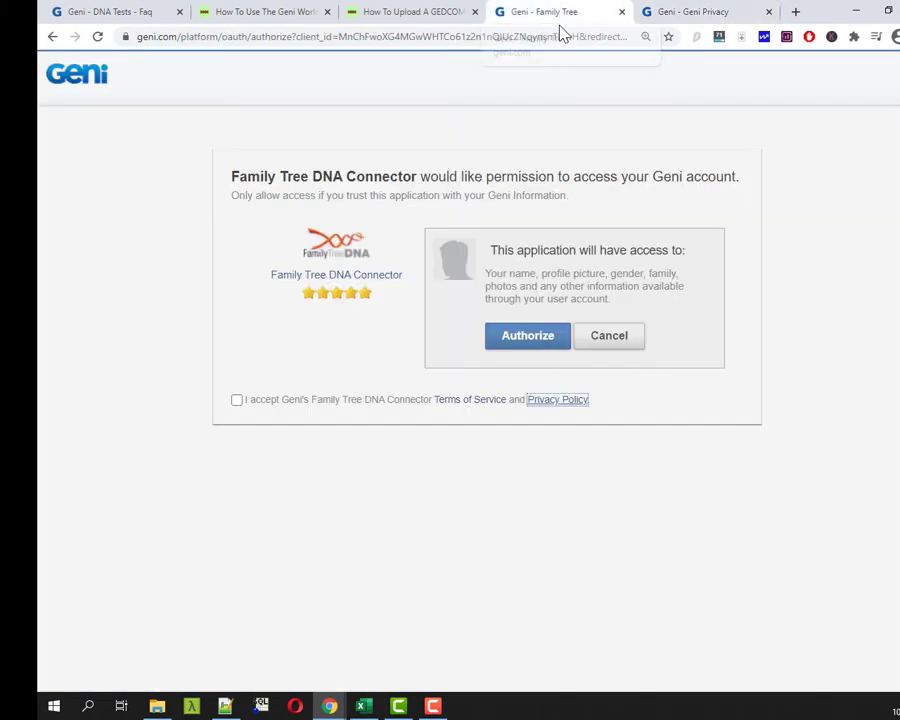
# Step: Open the connector's Terms of Service in a separate tab and highlight the sentence about DNA services and residents of Israel
pyautogui.rightClick(502, 403)
pyautogui.click(528, 409)
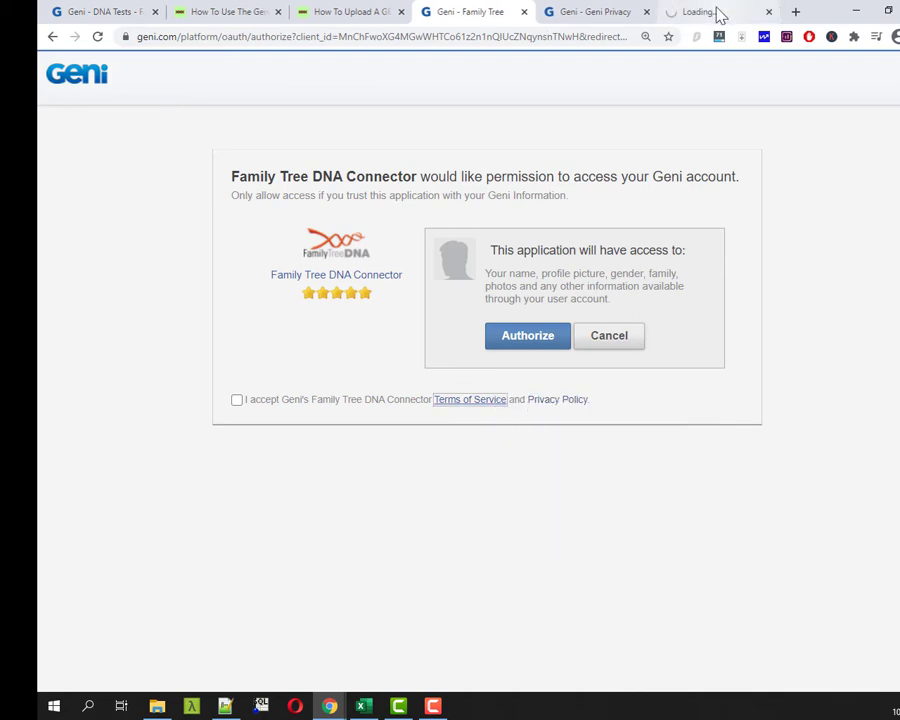
pyautogui.click(714, 15)
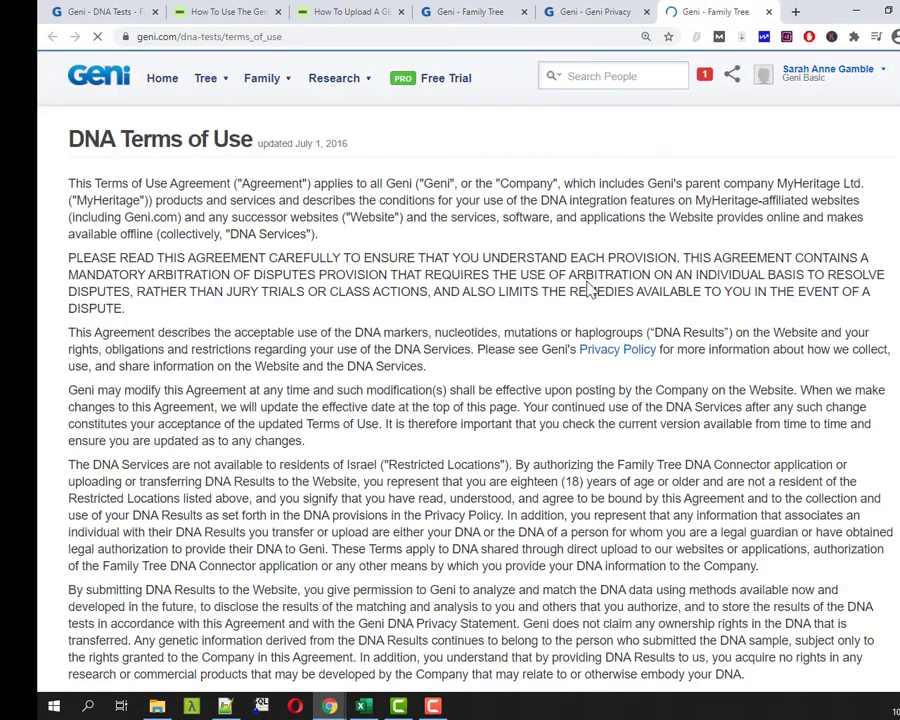
pyautogui.scroll(-3, 590, 289)
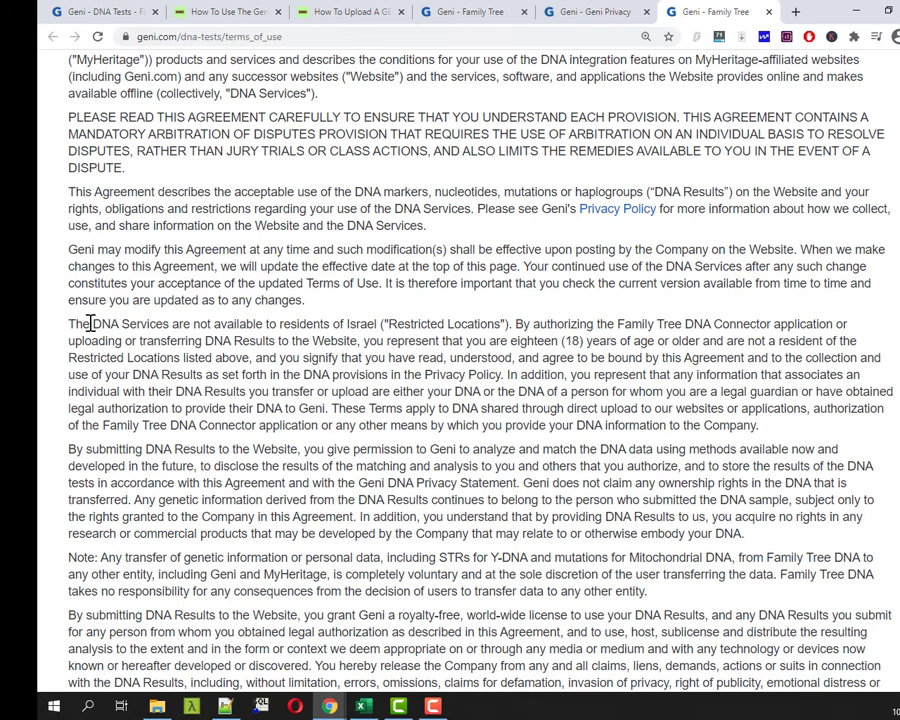
pyautogui.moveTo(75, 323); pyautogui.dragTo(380, 325)
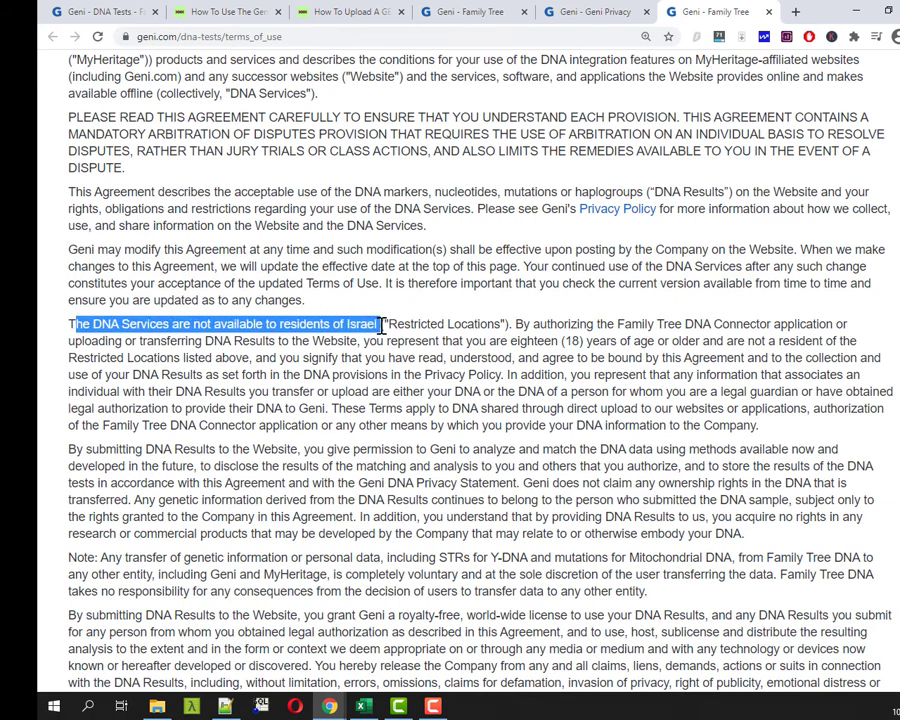
pyautogui.click(381, 324)
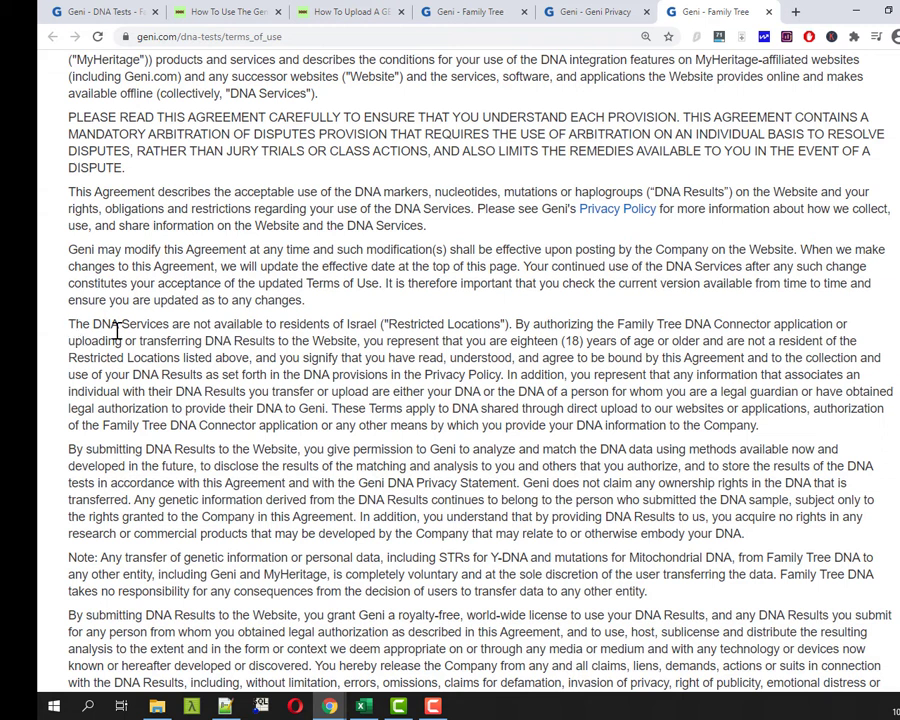
pyautogui.moveTo(69, 323); pyautogui.dragTo(378, 326)
pyautogui.click(378, 326)
pyautogui.scroll(1, 550, 498)
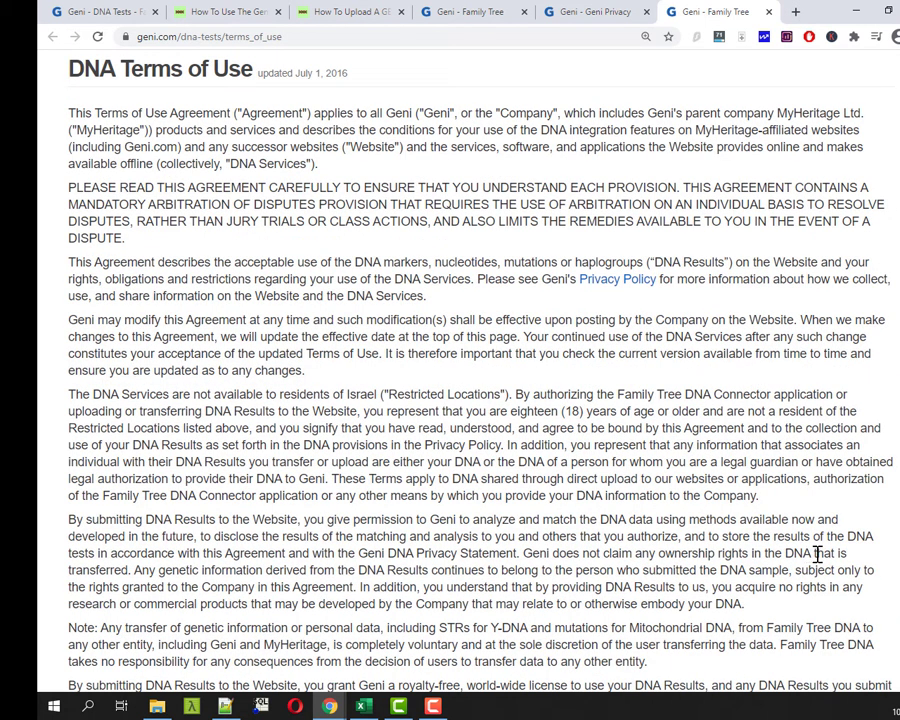
# Step: Highlight the terms' statement on DNA ownership rights and search the page for "delete"
pyautogui.moveTo(523, 552); pyautogui.dragTo(131, 573)
pyautogui.hotkey('ctrl', 'f')
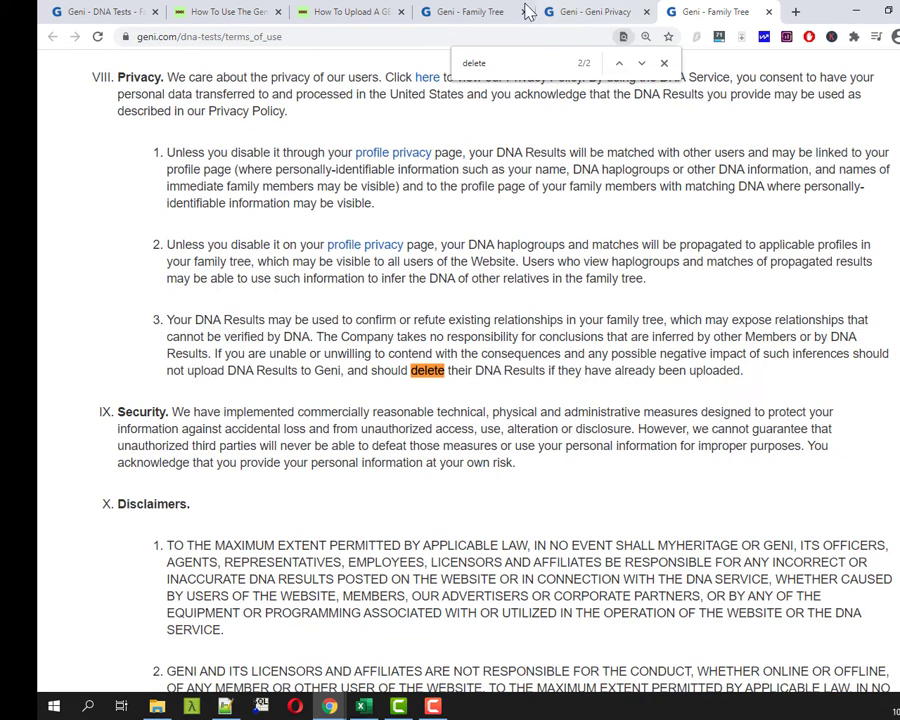
pyautogui.scroll(20, 465, 400)
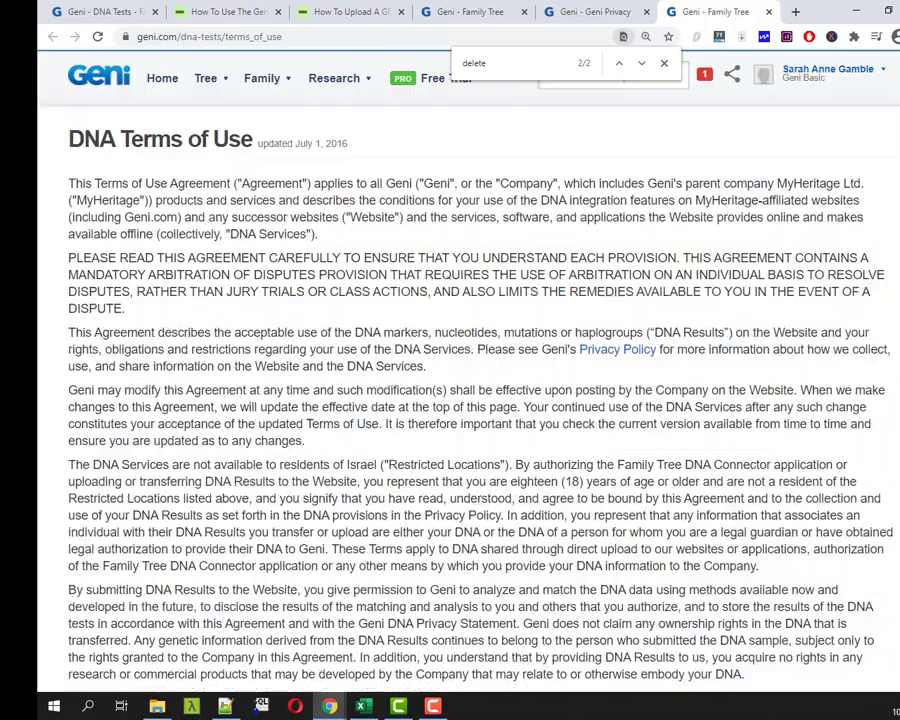
# Step: Recheck the DNA Privacy section, accept the Family Tree DNA Connector terms and authorize its access to the Geni account
pyautogui.click(596, 14)
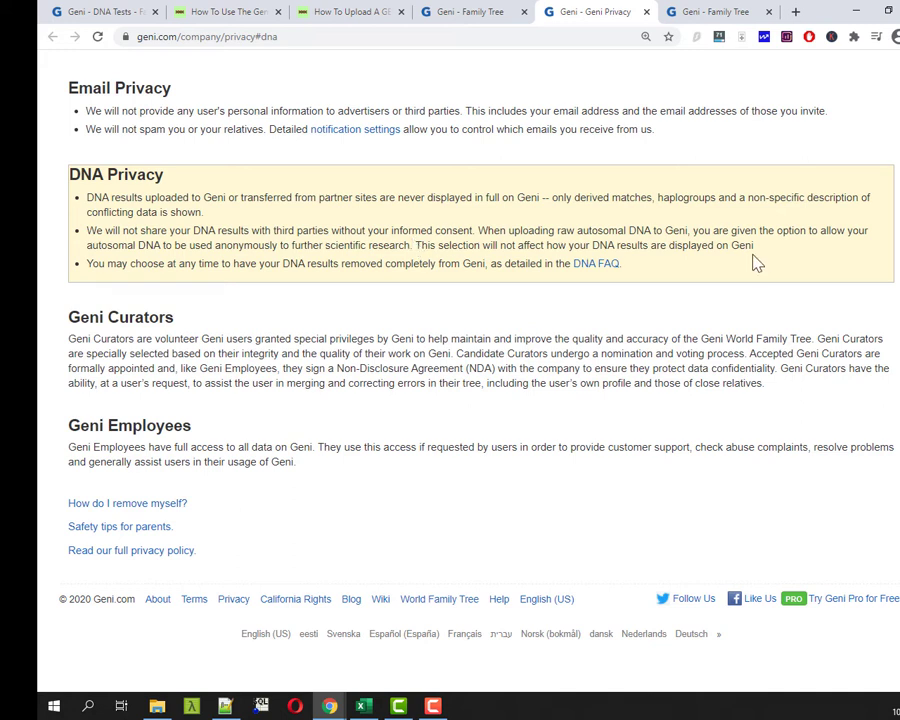
pyautogui.click(458, 14)
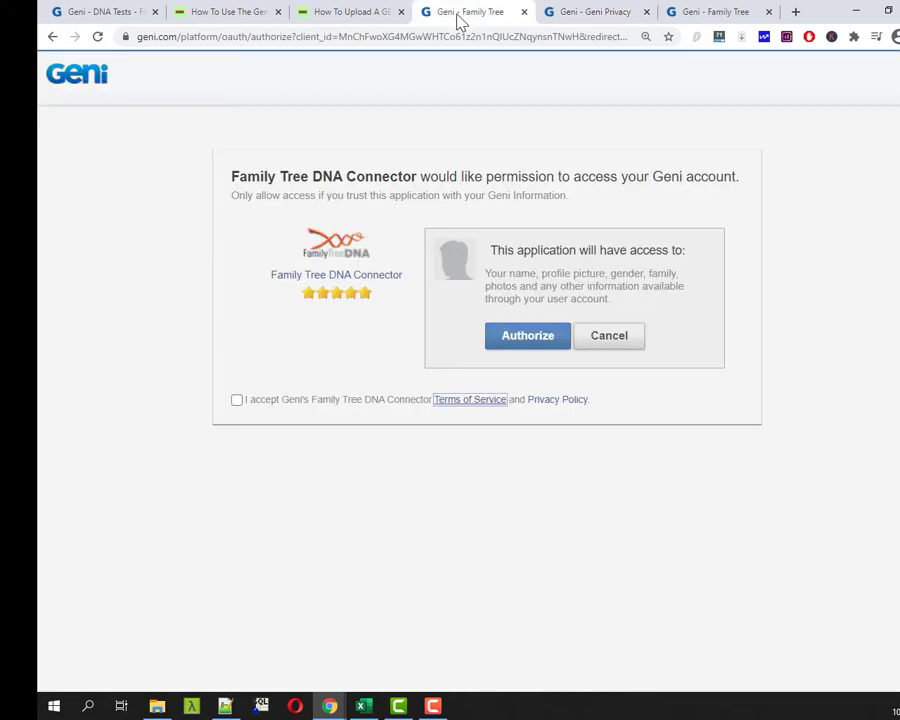
pyautogui.click(237, 400)
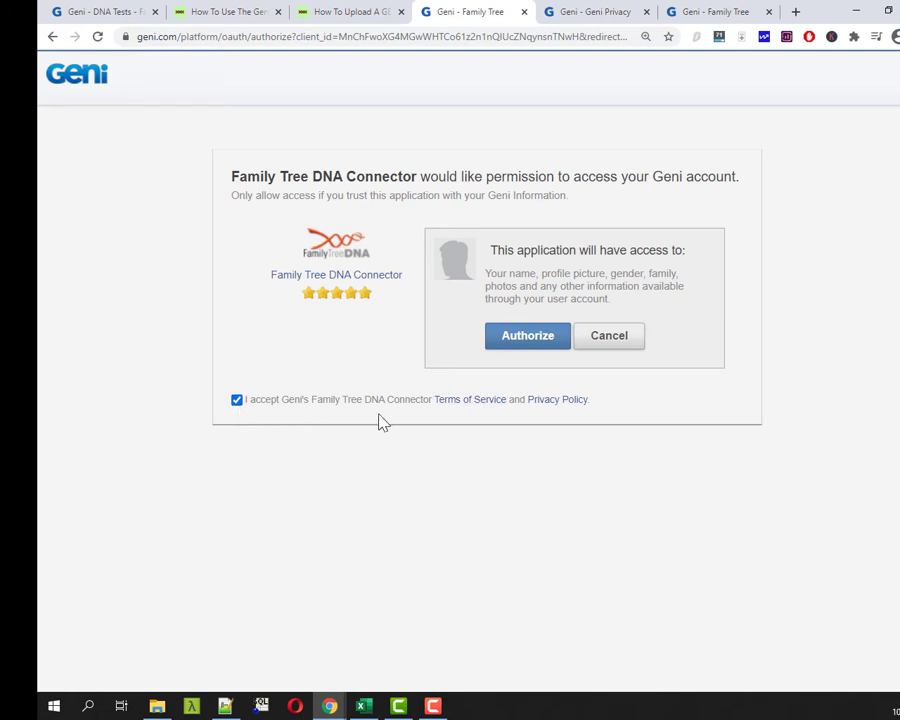
pyautogui.click(527, 336)
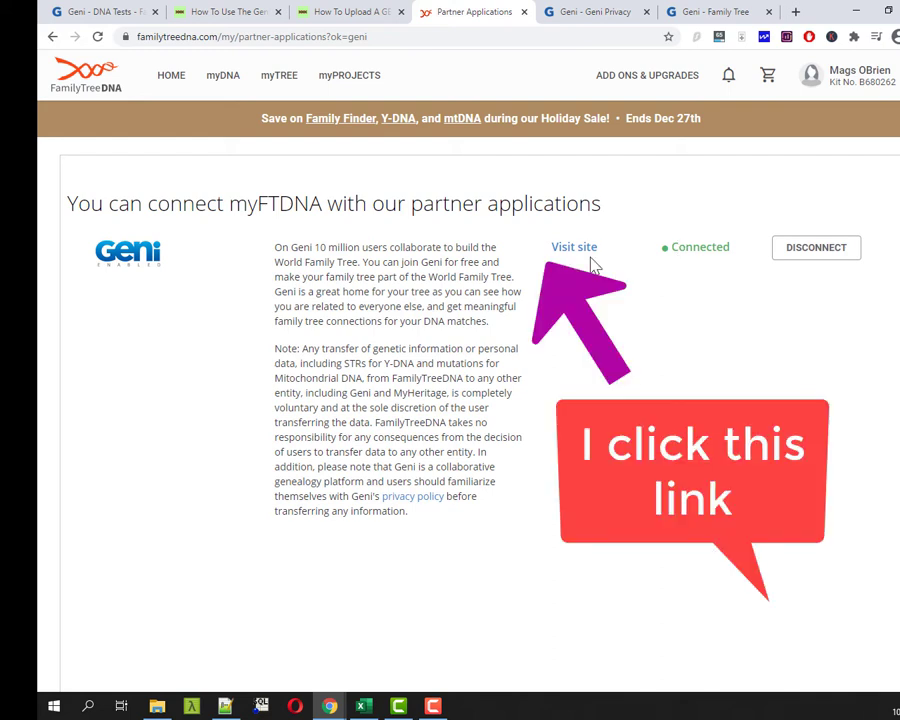
# Step: Visit Geni from the connected partner entry and open the list of profiles with matching autosomal DNA
pyautogui.click(577, 250)
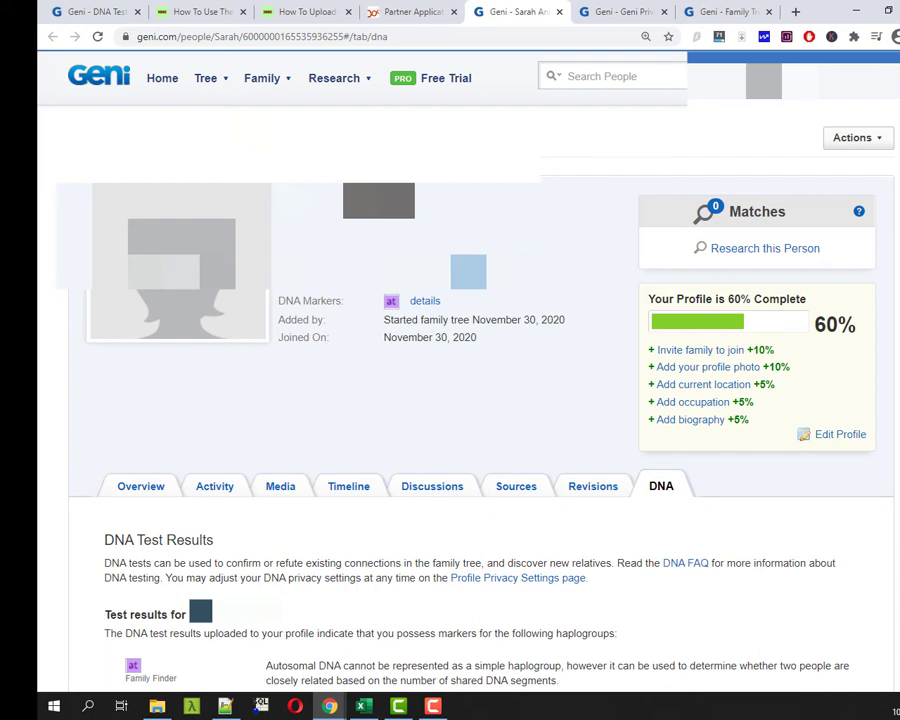
pyautogui.scroll(-3, 520, 416)
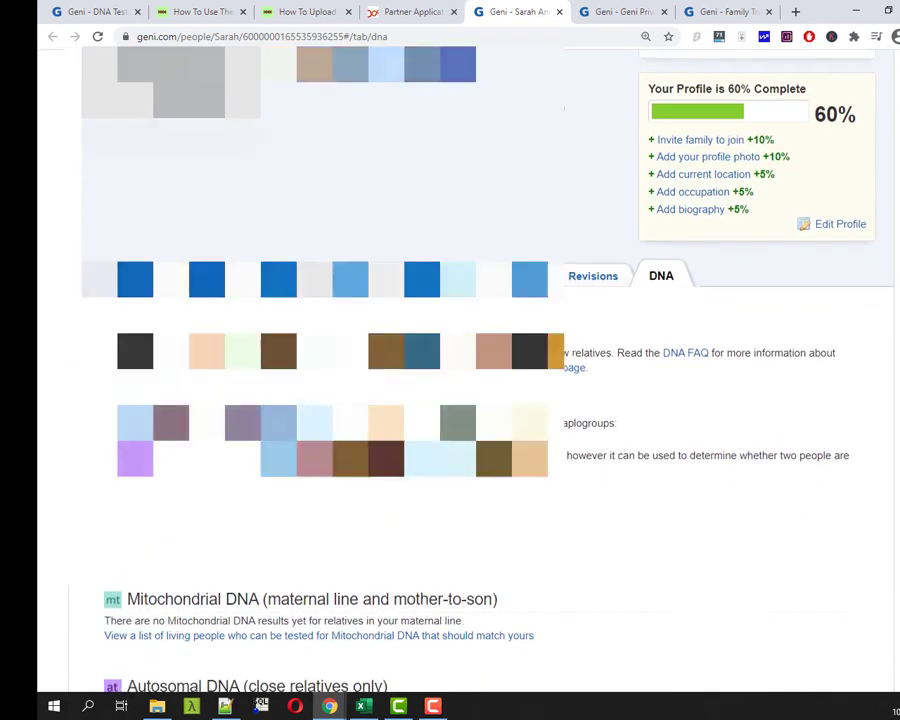
pyautogui.scroll(-2, 520, 416)
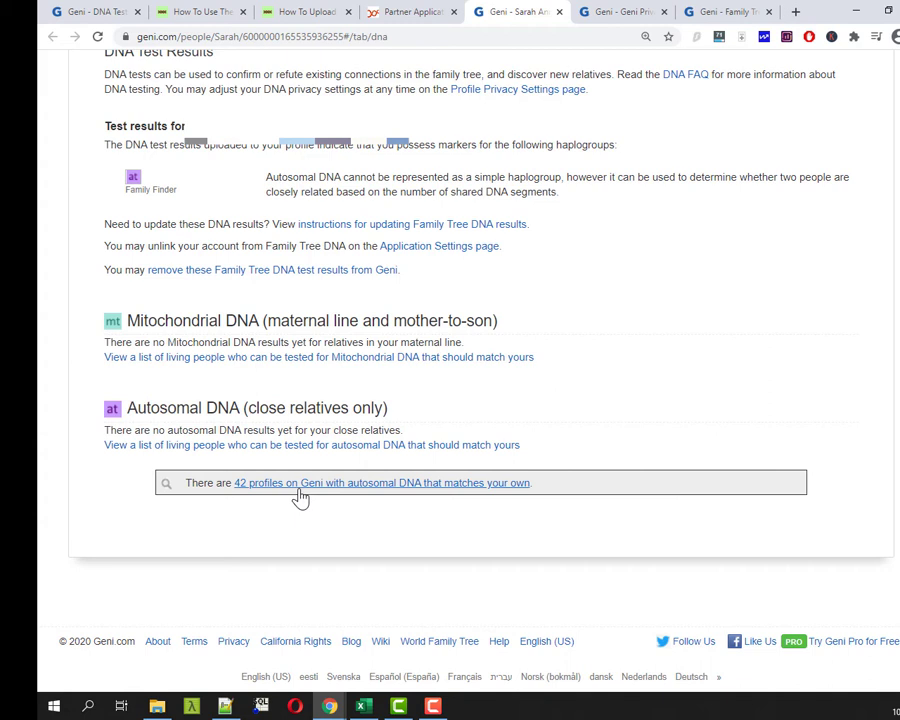
pyautogui.middleClick(408, 494)
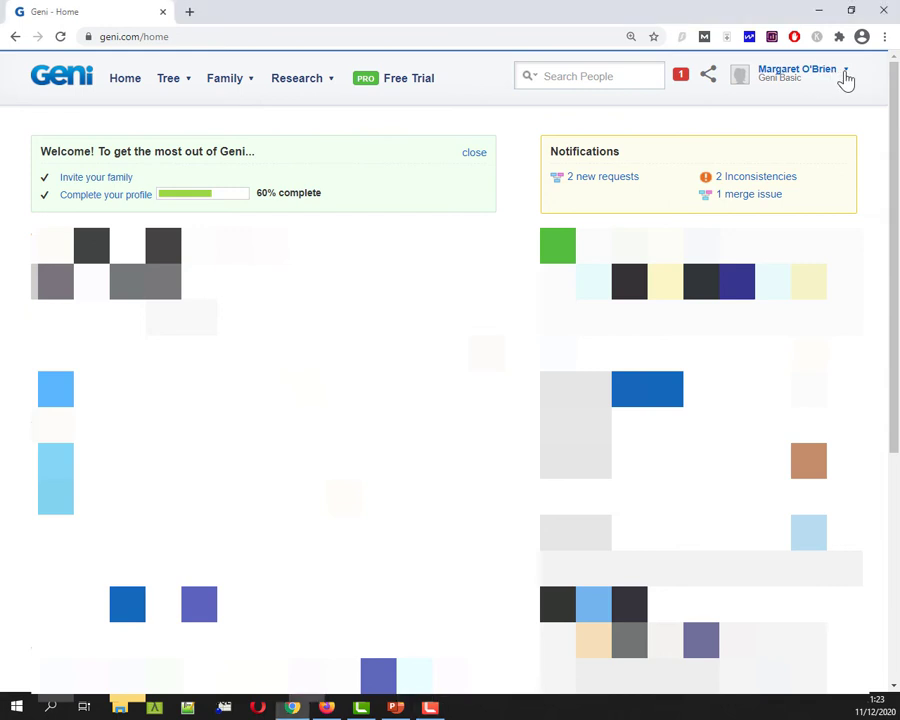
# Step: View your own Geni profile's DNA test results and open the list of profiles with matching autosomal DNA
pyautogui.click(845, 79)
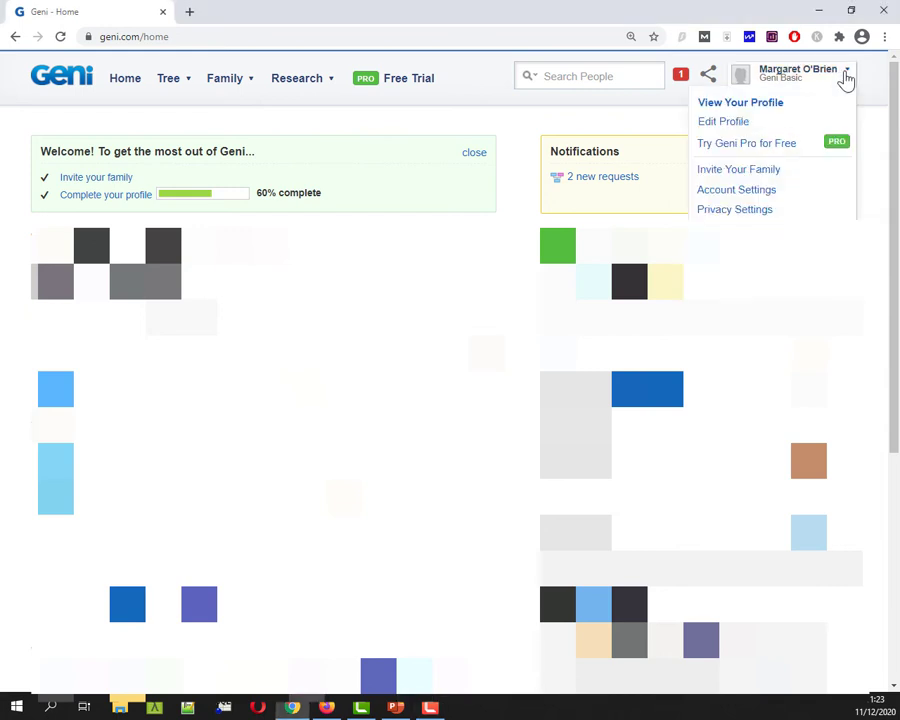
pyautogui.click(749, 111)
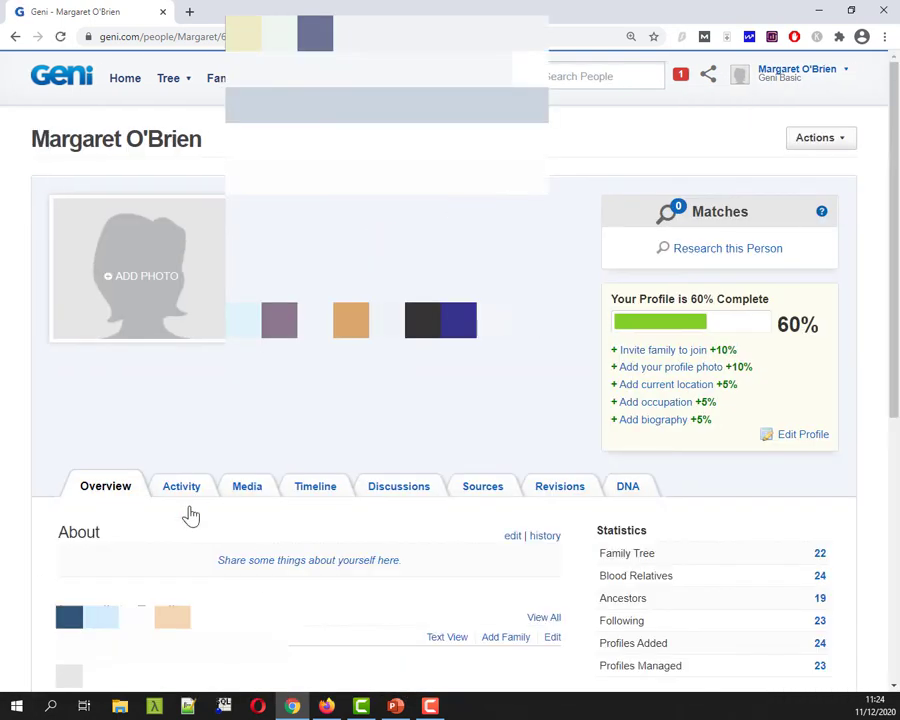
pyautogui.click(629, 490)
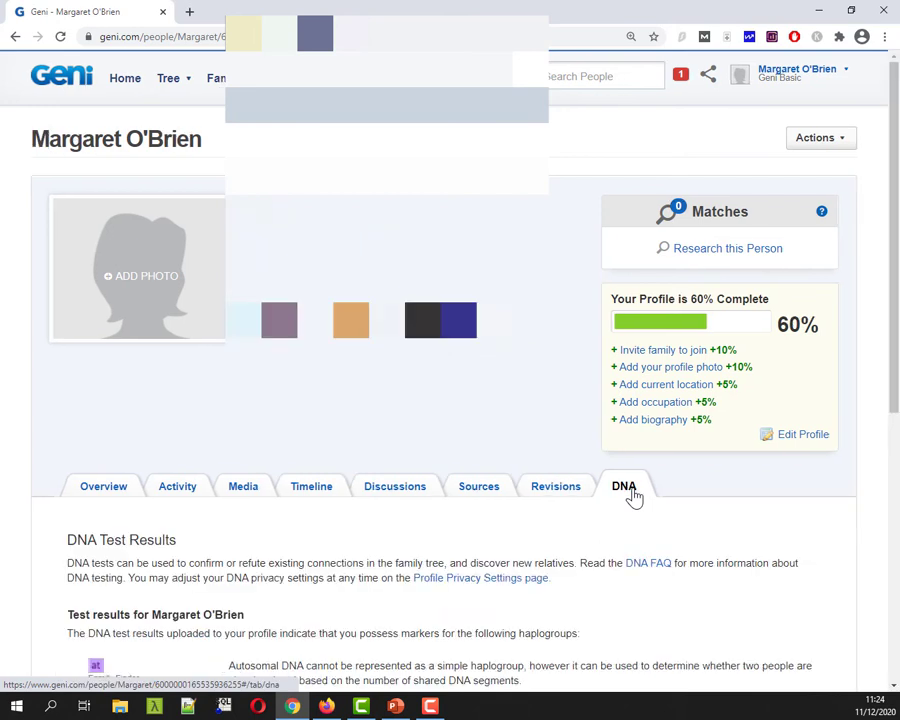
pyautogui.scroll(-3, 562, 542)
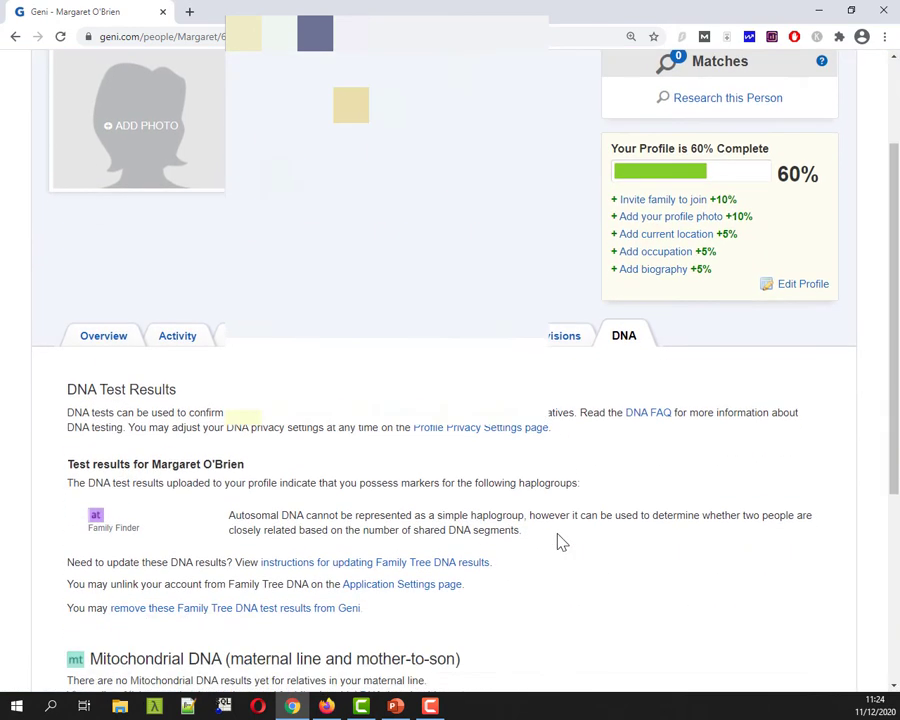
pyautogui.scroll(-2, 562, 542)
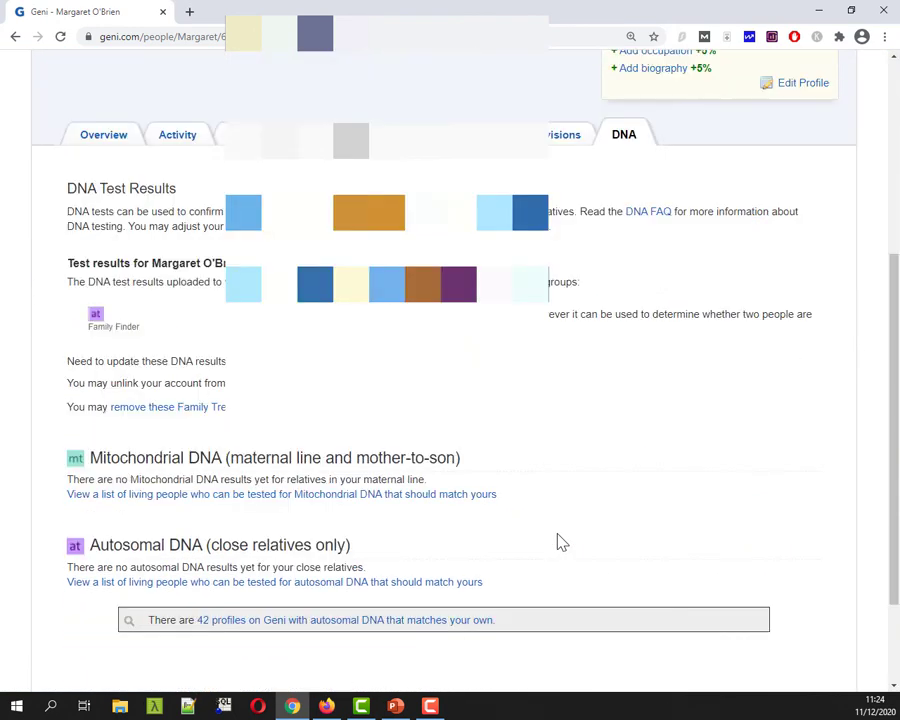
pyautogui.click(330, 636)
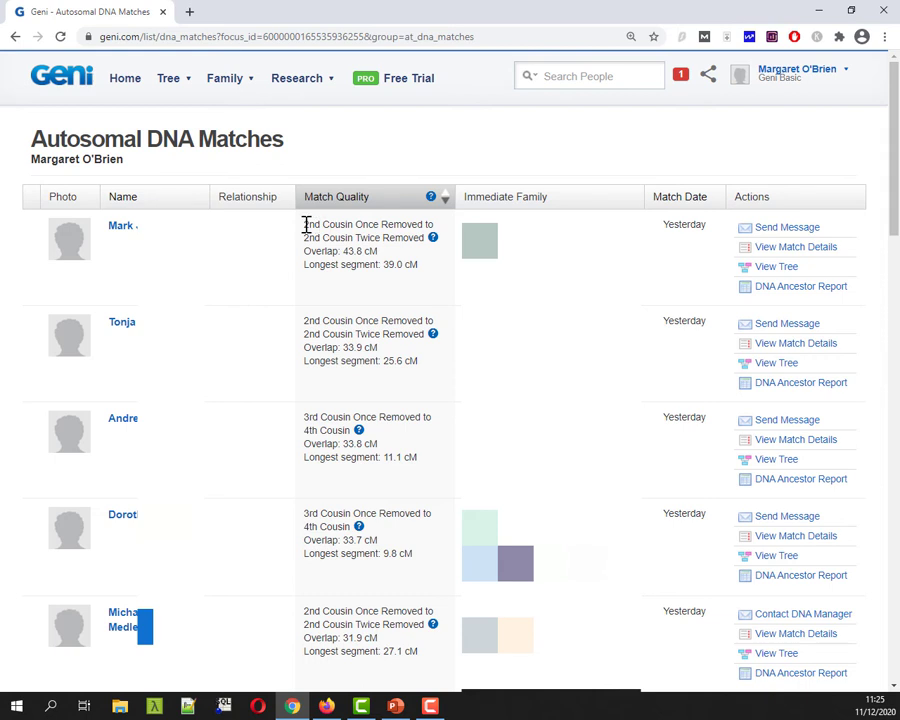
# Step: Check the match quality explanation for the first match and view DNA Painter's Shared cM Project tool in a separate tab
pyautogui.click(432, 238)
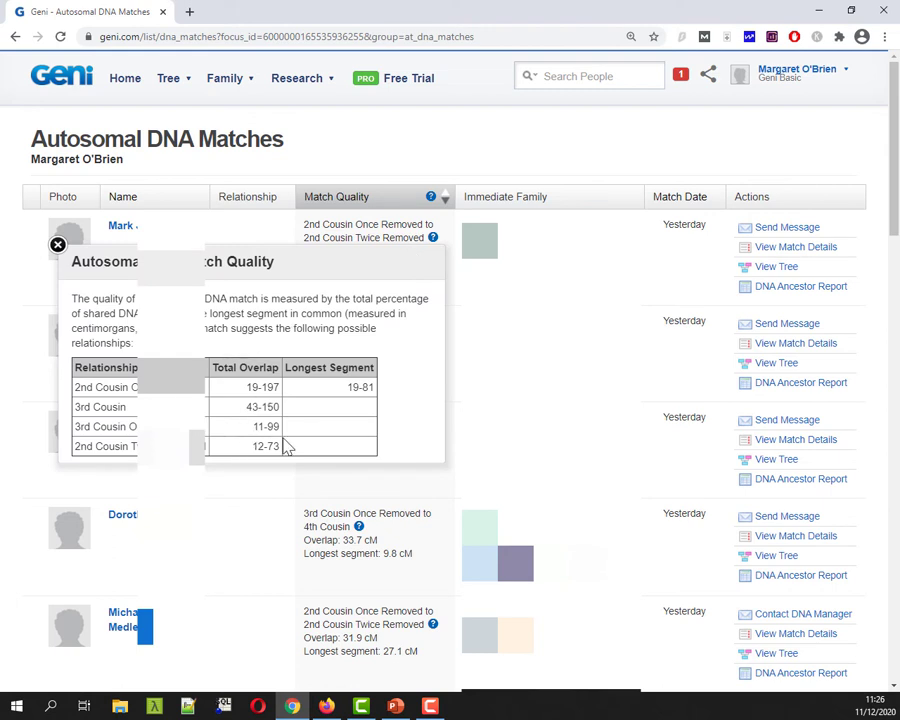
pyautogui.click(192, 14)
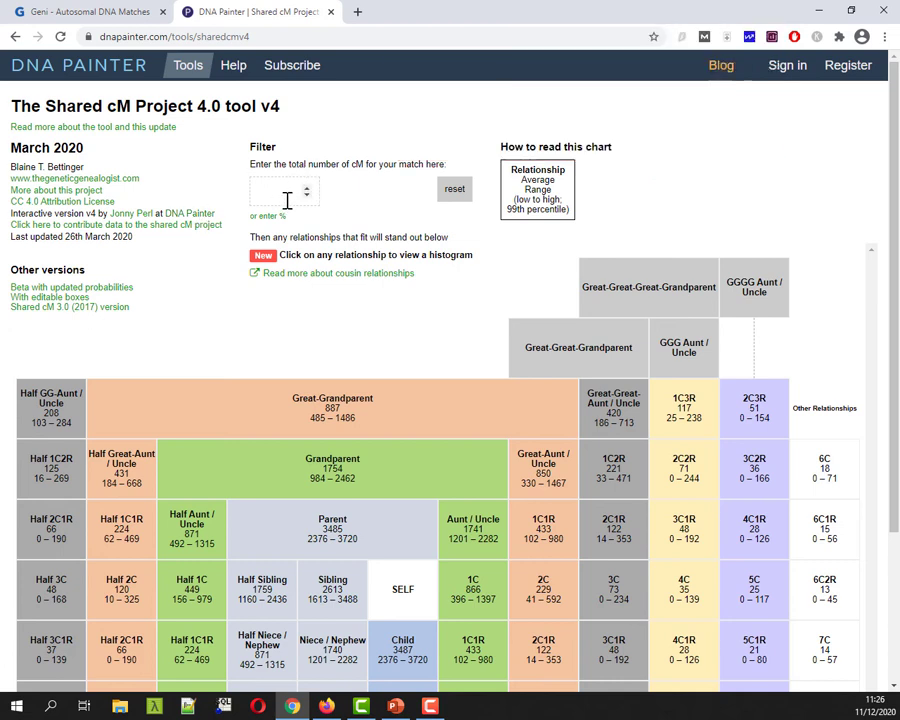
pyautogui.scroll(-1, 405, 349)
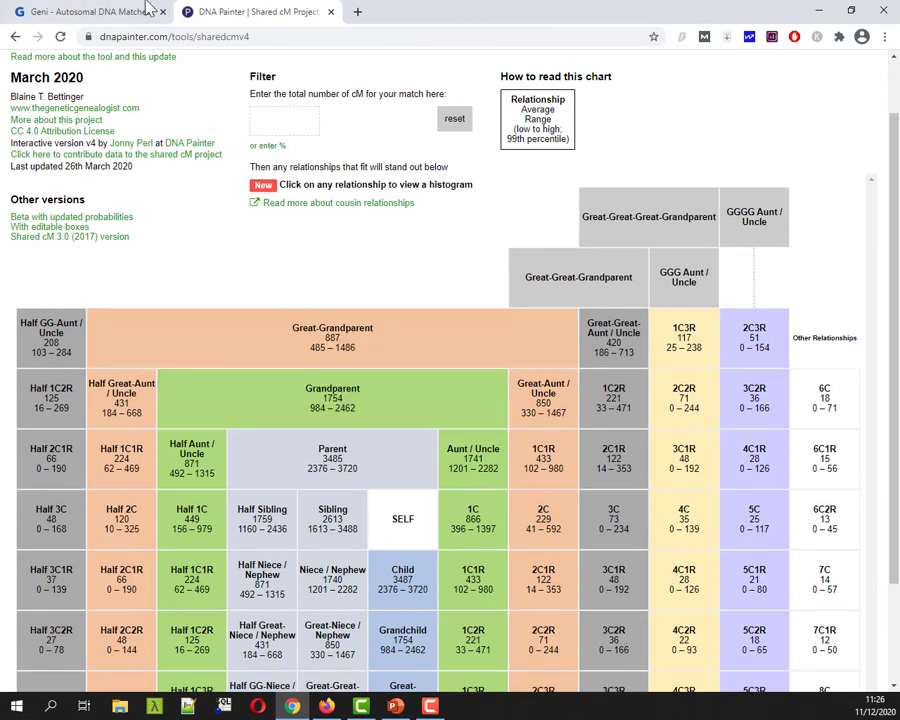
# Step: Return to the Geni match list and open the first match's DNA Ancestor Report in a new tab
pyautogui.click(82, 12)
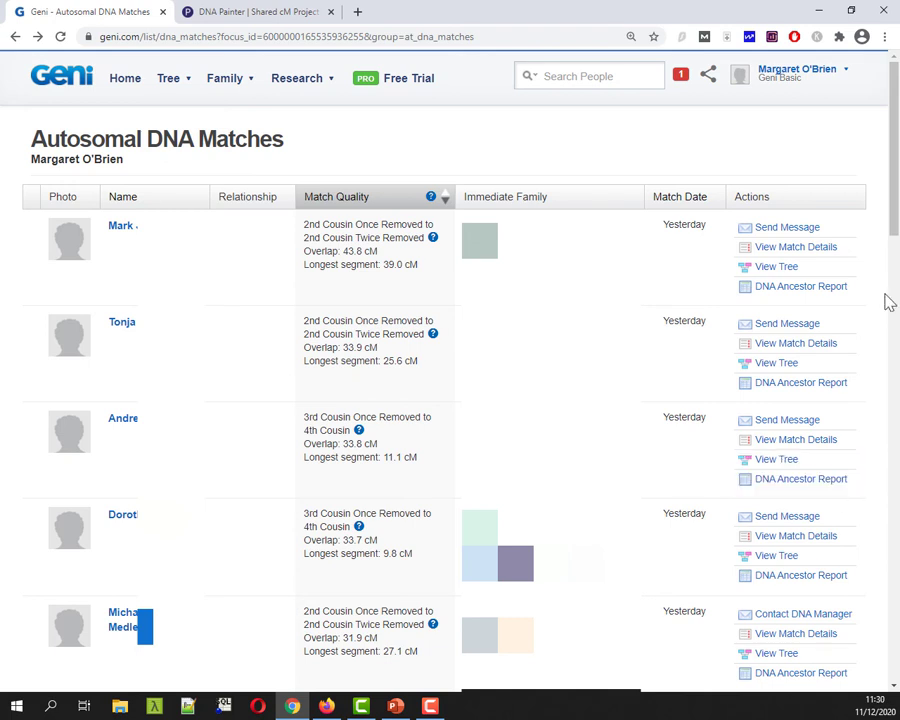
pyautogui.rightClick(798, 296)
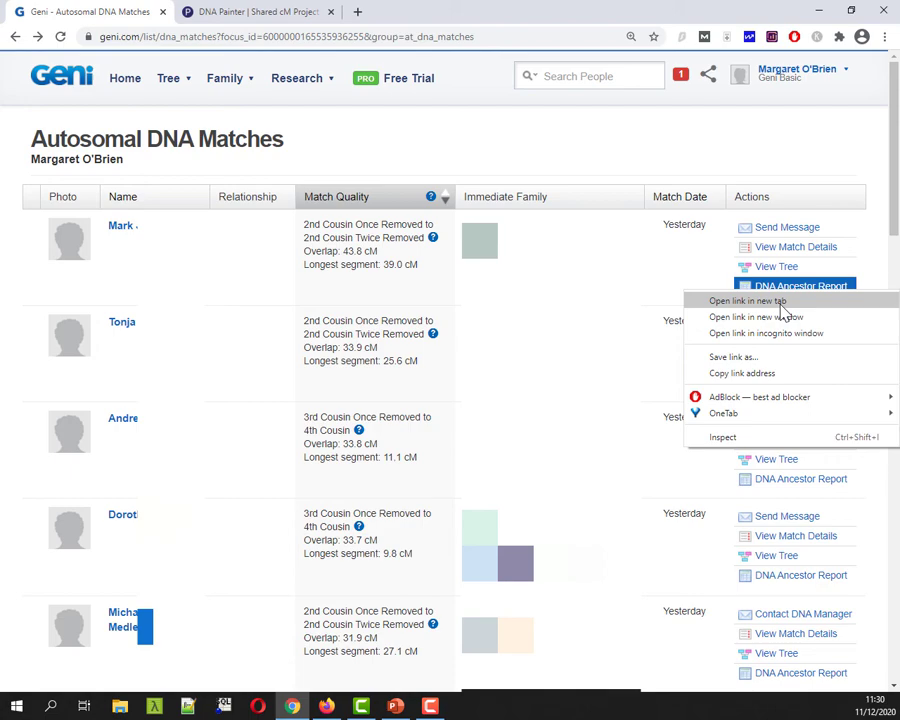
pyautogui.click(781, 306)
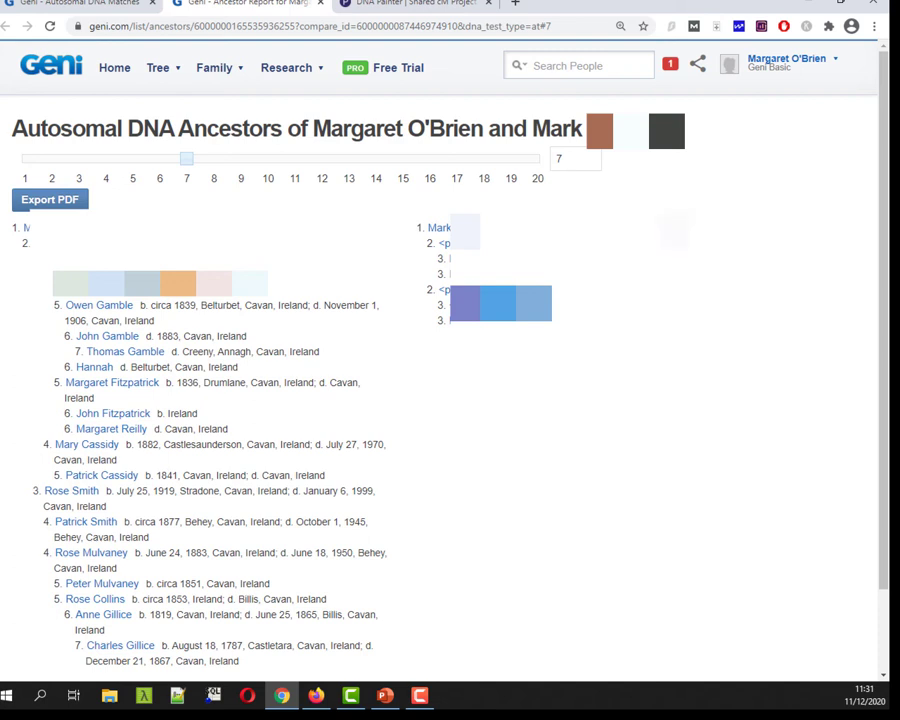
# Step: Open the DNA Ancestor Report for the match with the 17.4 cM longest segment in a new tab and review both ancestor lists
pyautogui.click(78, 6)
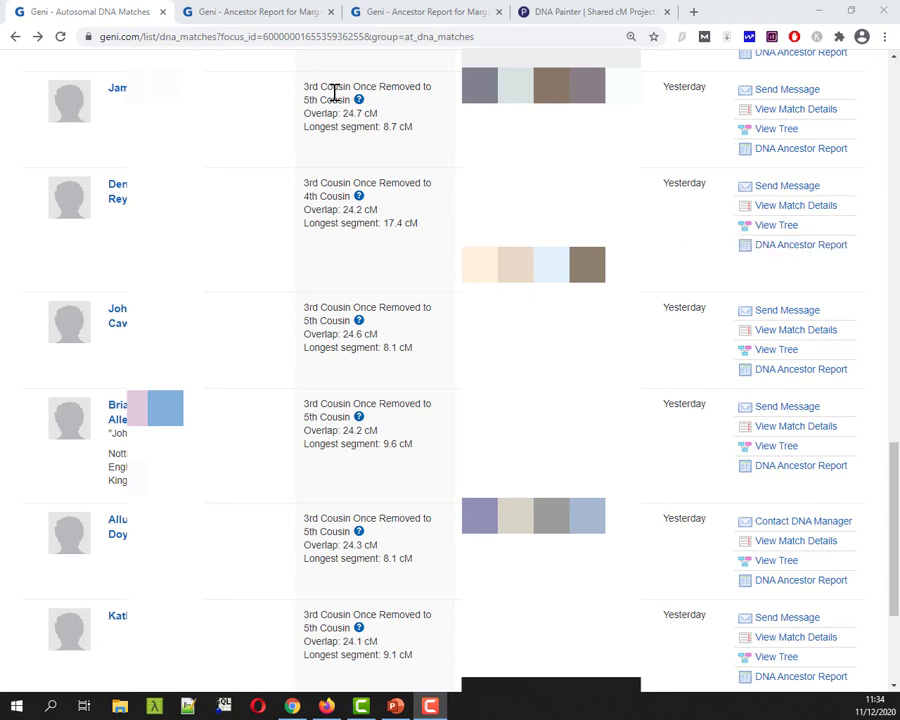
pyautogui.rightClick(763, 256)
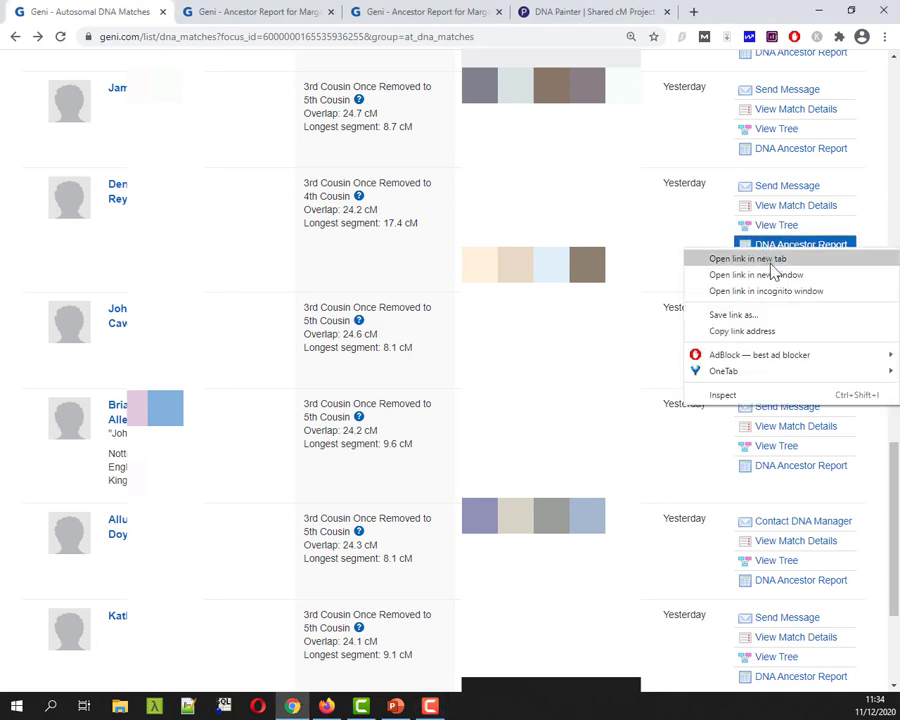
pyautogui.click(771, 261)
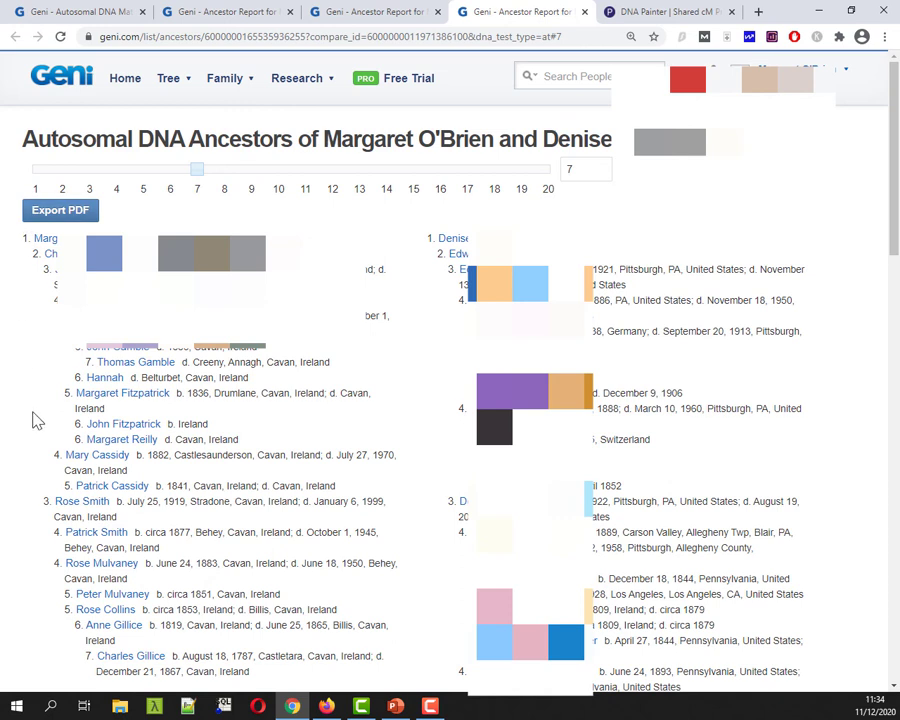
pyautogui.scroll(-1, 34, 438)
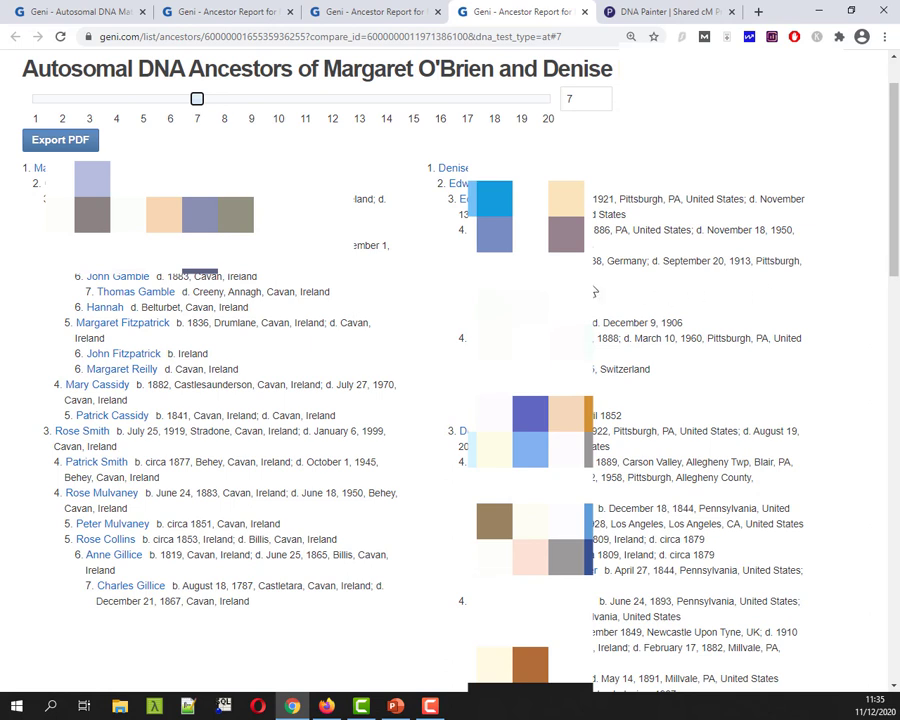
pyautogui.scroll(-6, 854, 271)
pyautogui.scroll(-3, 856, 272)
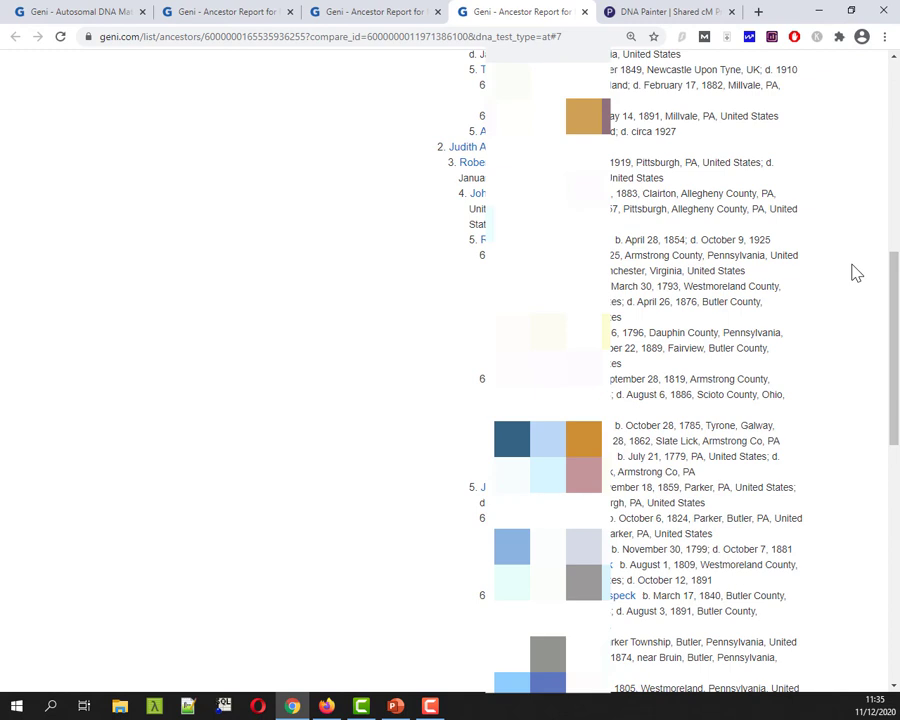
pyautogui.scroll(-7, 856, 272)
pyautogui.scroll(-4, 856, 272)
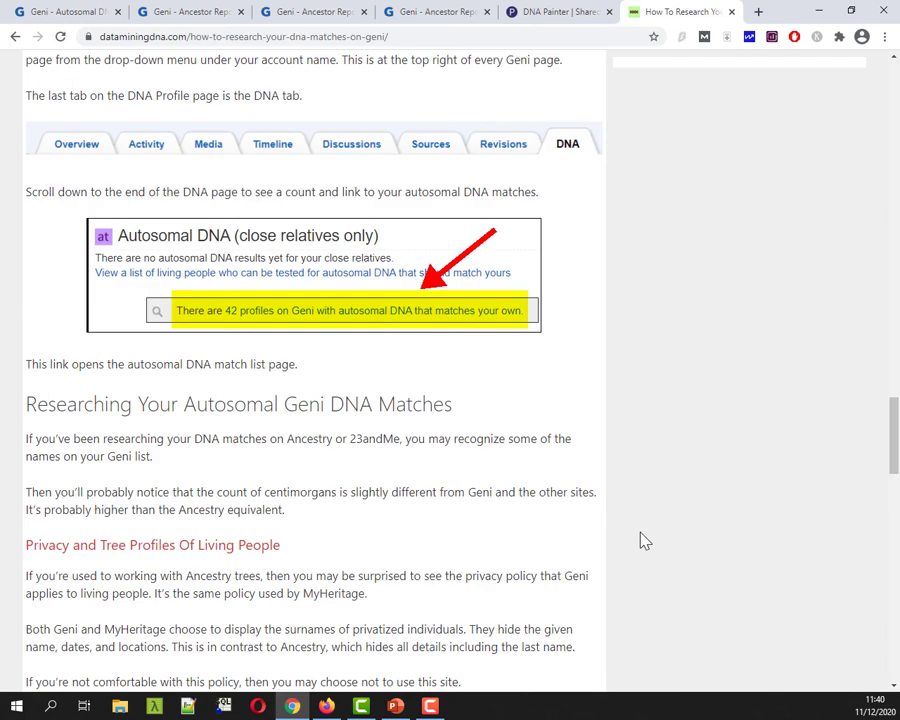
# Step: Look through the Data Mining DNA article on researching Geni DNA matches, from its match research section back to its introduction
pyautogui.scroll(-5, 645, 541)
pyautogui.scroll(14, 645, 541)
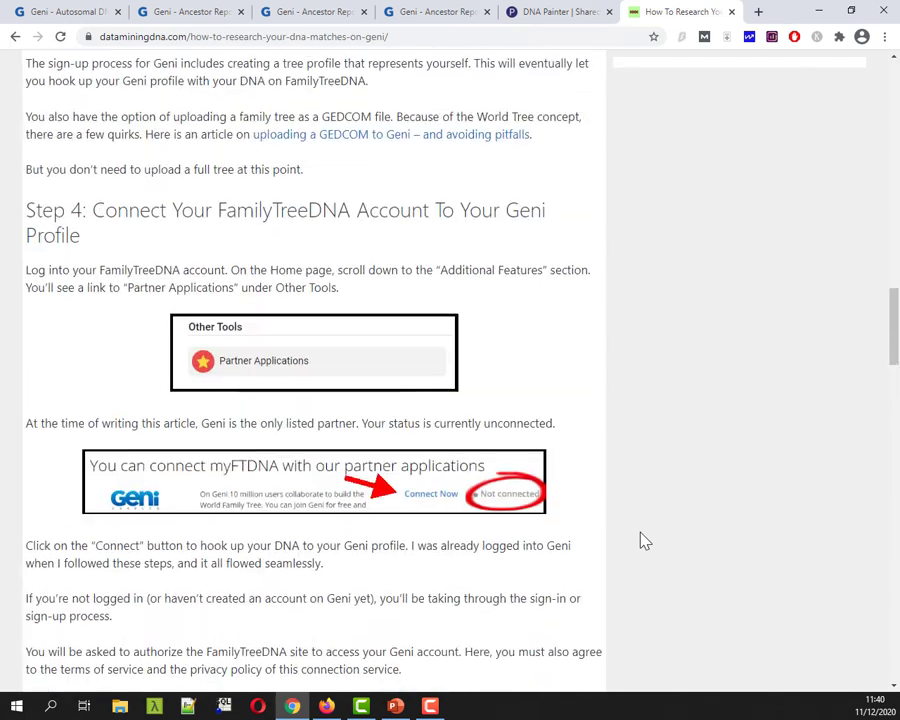
pyautogui.scroll(10, 645, 541)
pyautogui.scroll(-1, 643, 538)
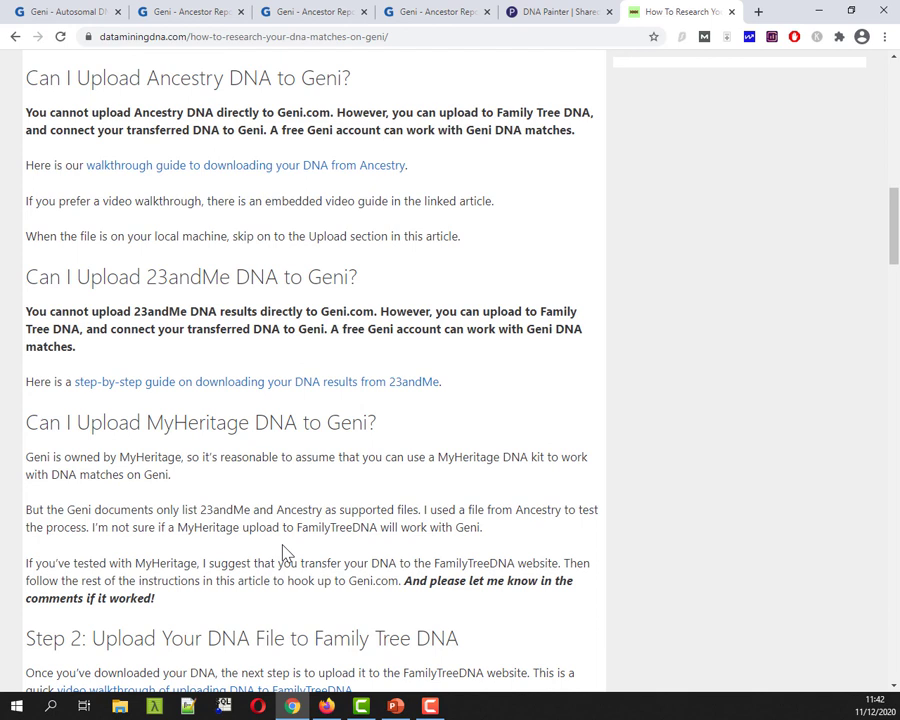
pyautogui.scroll(10, 283, 551)
pyautogui.scroll(1, 283, 552)
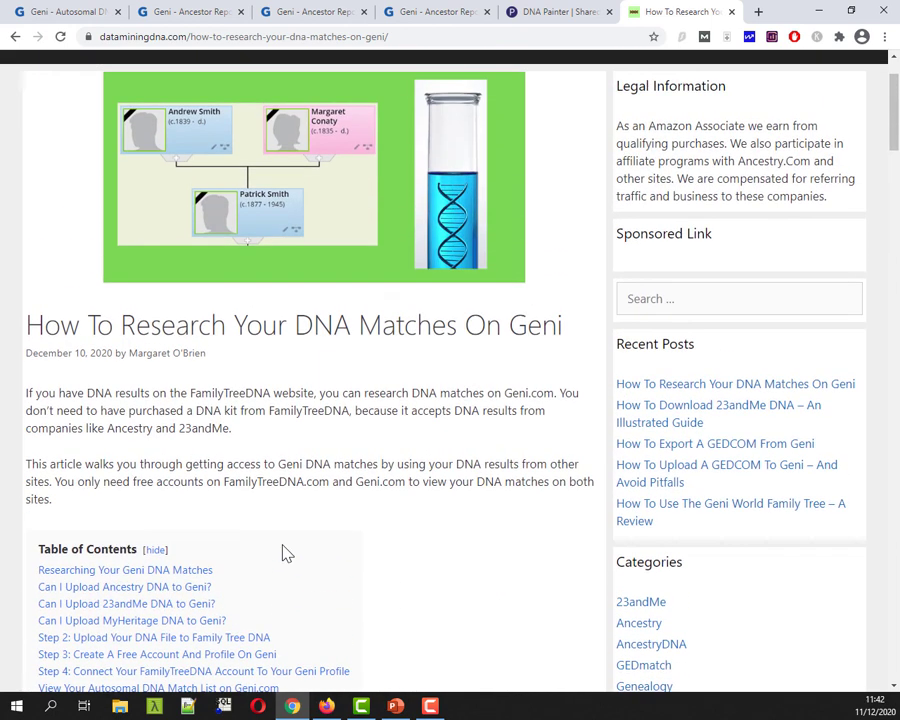
pyautogui.scroll(2, 285, 553)
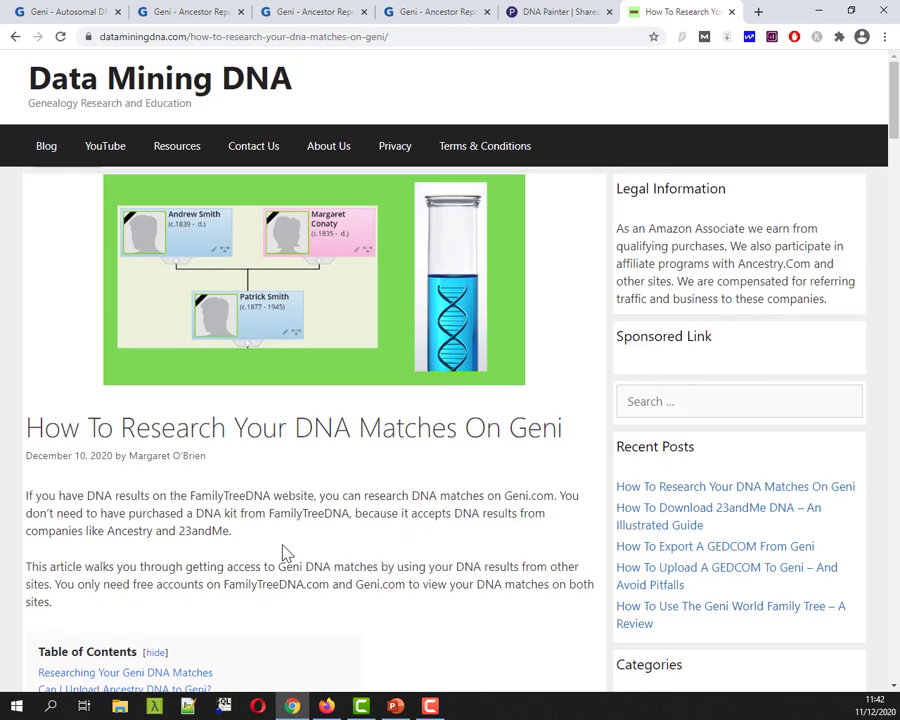